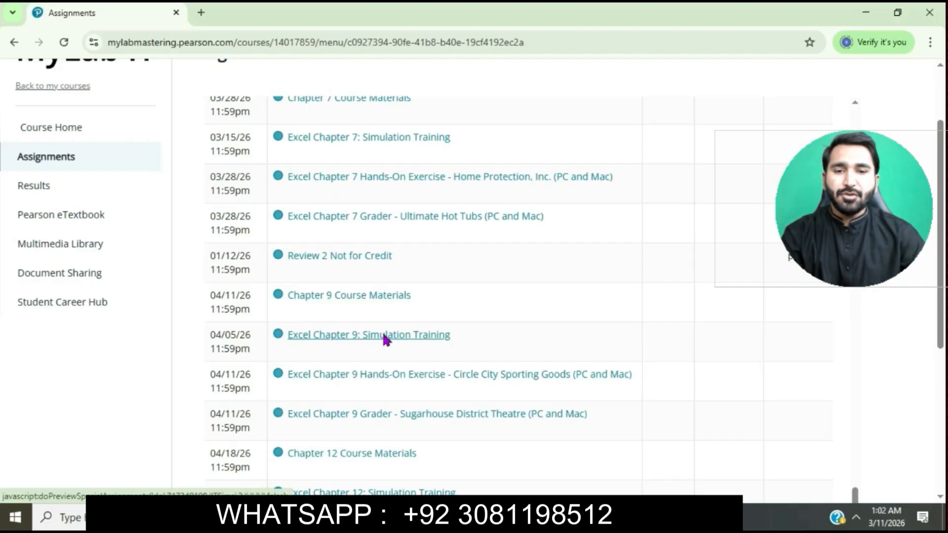
# Open the Excel Chapter 9: Simulation Training assignment and group the Qtr1, Qtr2, Qtr3, Qtr4 and Yearly Totals sheets.
pyautogui.click(385, 339)
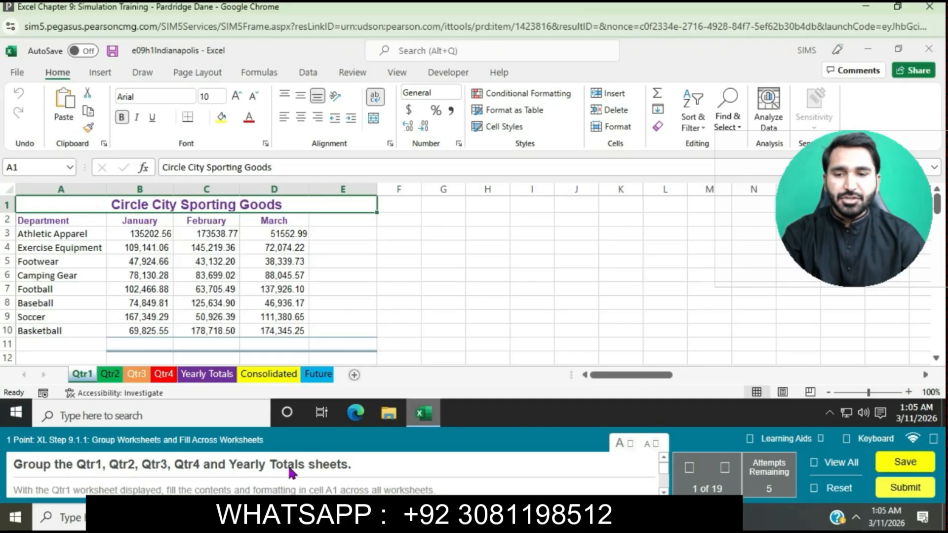
pyautogui.keyDown('ctrl'); pyautogui.click(109, 378); pyautogui.keyUp('ctrl')
pyautogui.keyDown('ctrl'); pyautogui.click(138, 378); pyautogui.keyUp('ctrl')
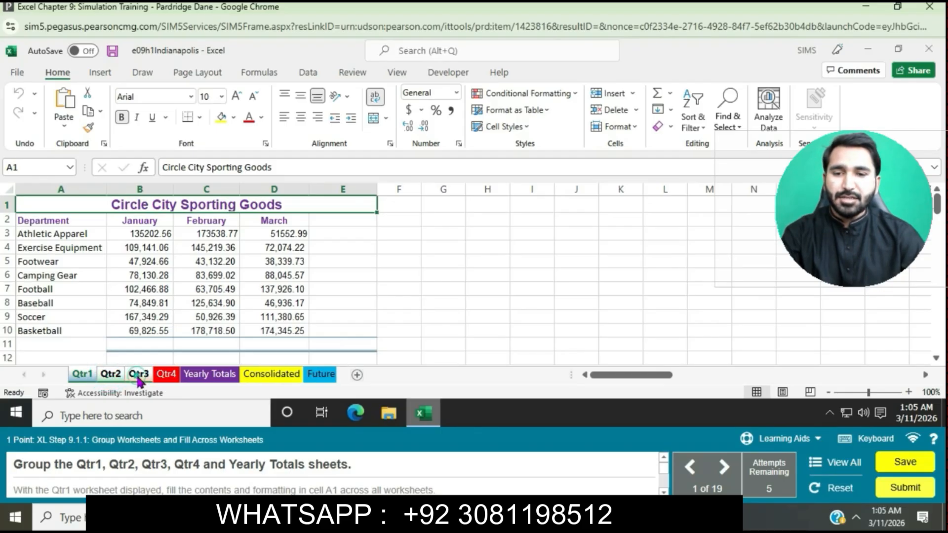
pyautogui.keyDown('ctrl'); pyautogui.click(166, 377); pyautogui.keyUp('ctrl')
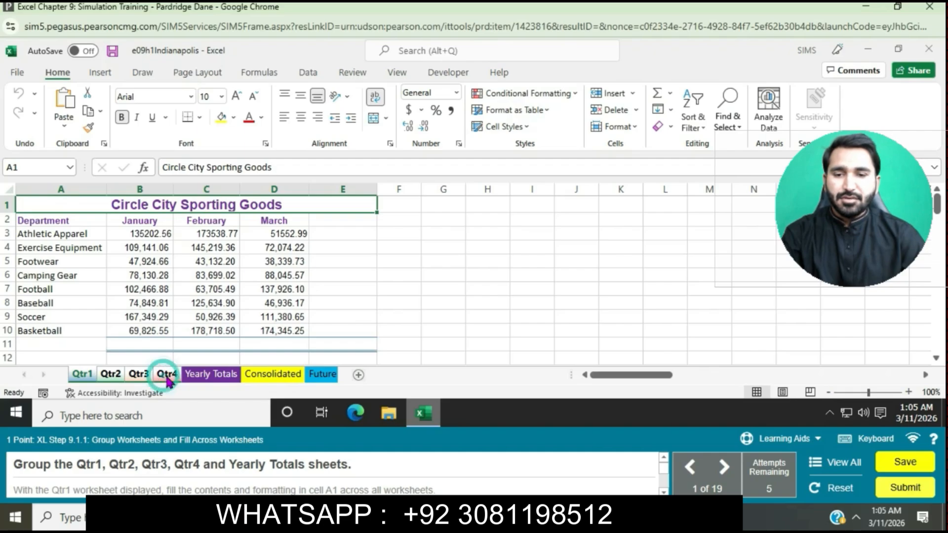
pyautogui.keyDown('ctrl'); pyautogui.click(197, 379); pyautogui.keyUp('ctrl')
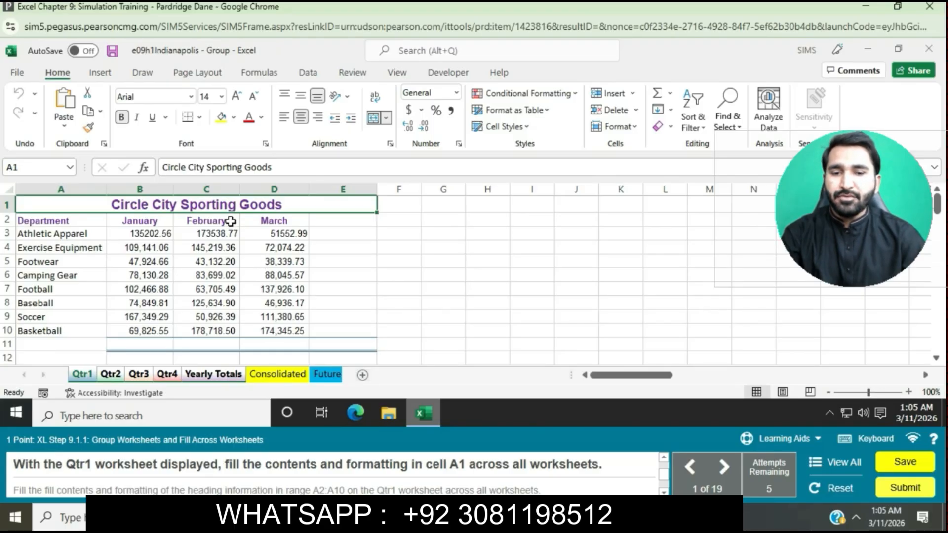
# Fill both the contents and formatting of cell A1 on Qtr1 across the grouped worksheets.
pyautogui.click(672, 108)
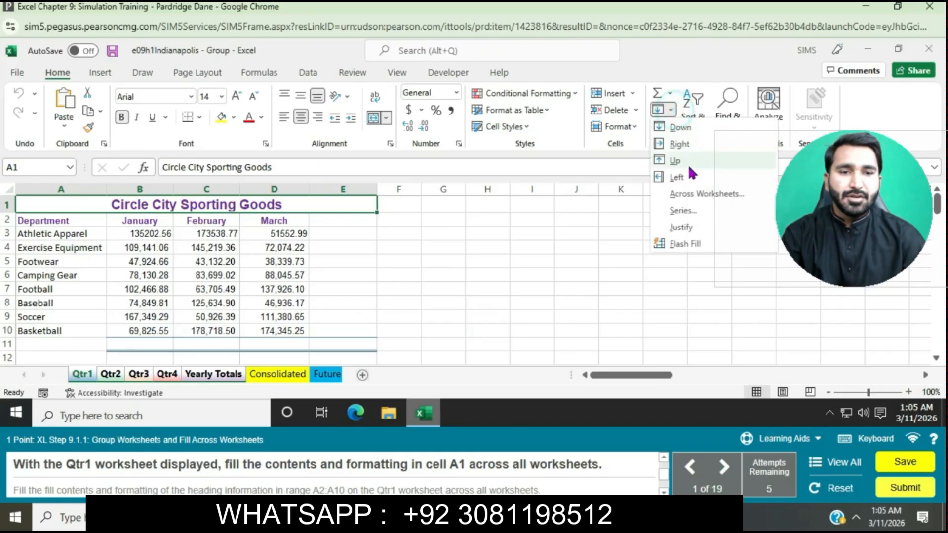
pyautogui.click(694, 195)
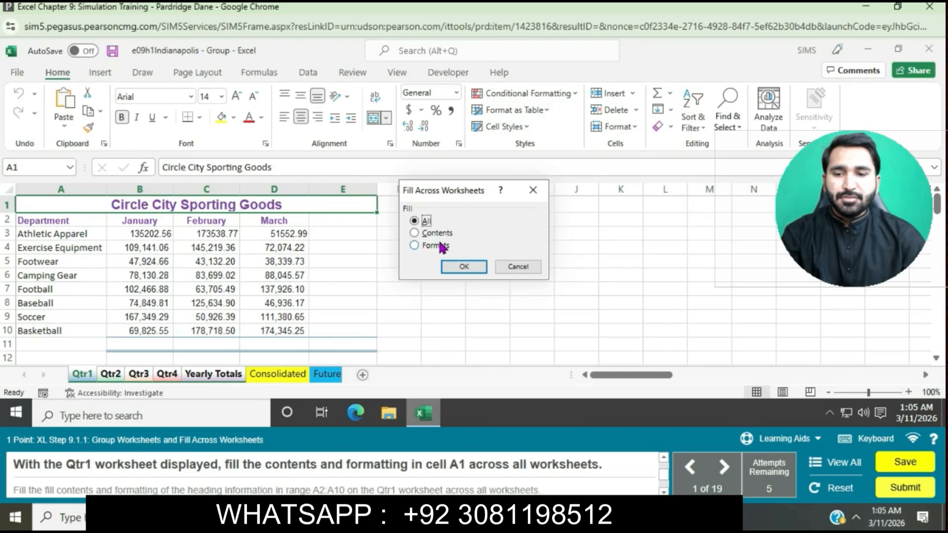
pyautogui.click(450, 263)
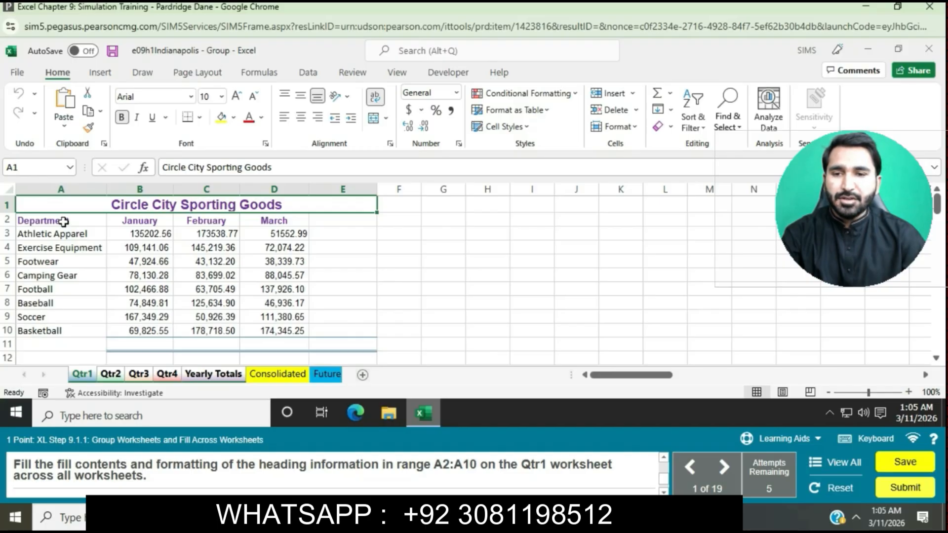
# Fill the contents and formatting of range A2:A10 on Qtr1 across all grouped worksheets.
pyautogui.moveTo(63, 222); pyautogui.dragTo(68, 330)
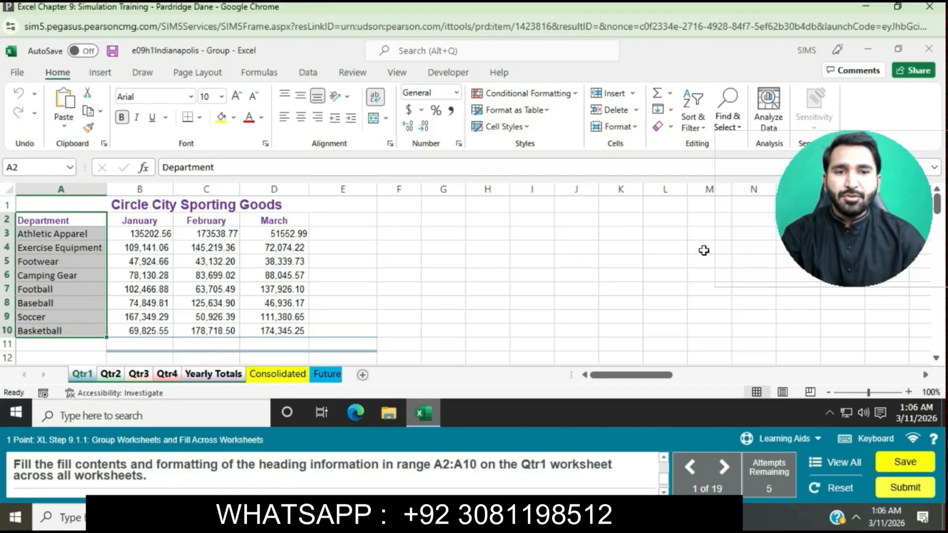
pyautogui.click(673, 115)
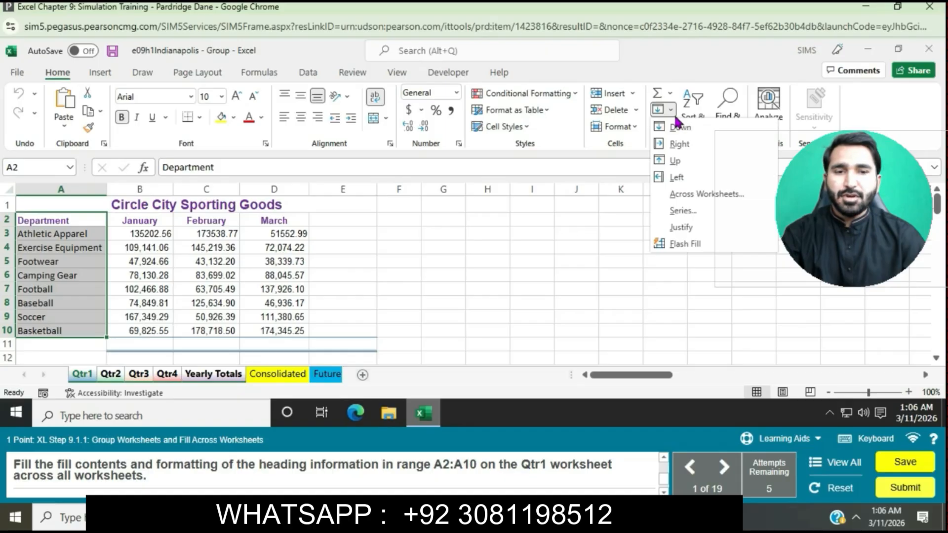
pyautogui.click(682, 199)
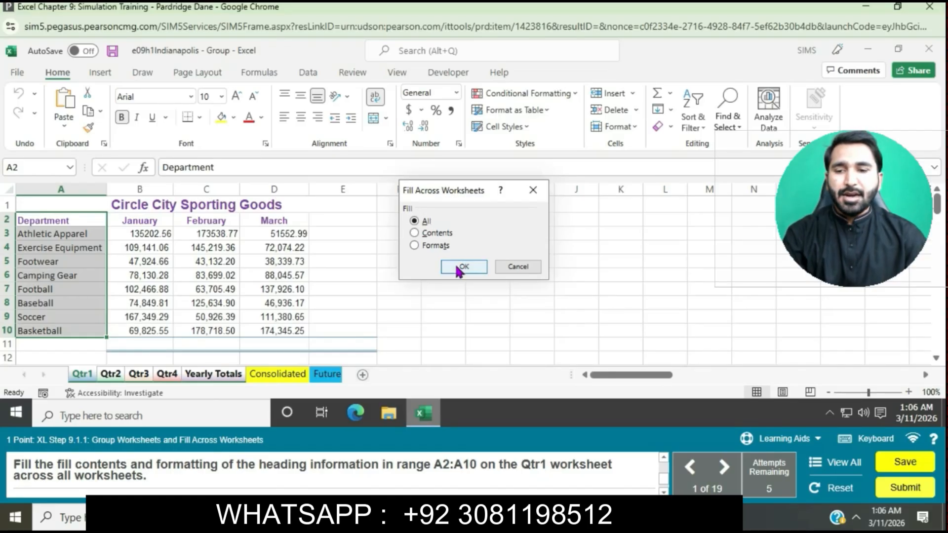
pyautogui.click(461, 267)
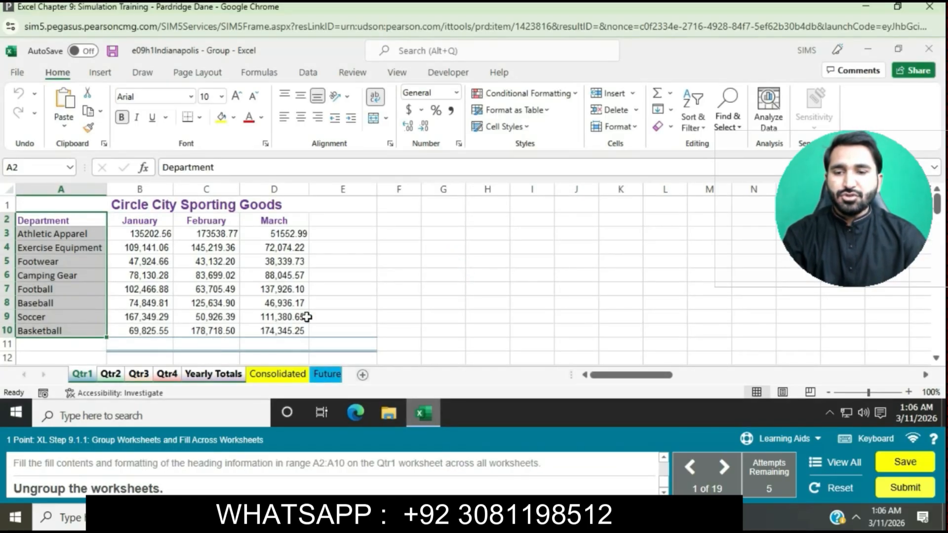
# Ungroup the worksheets.
pyautogui.click(303, 316)
pyautogui.rightClick(125, 375)
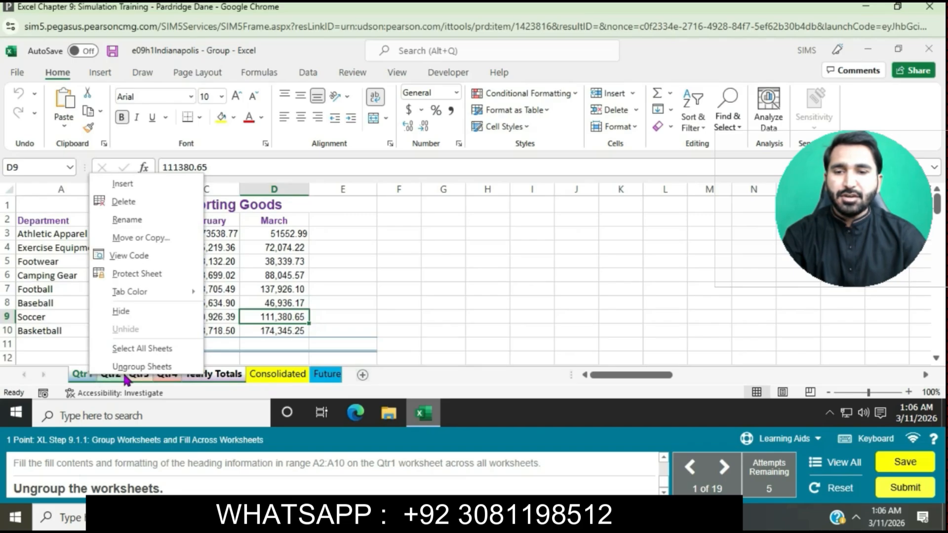
pyautogui.click(142, 367)
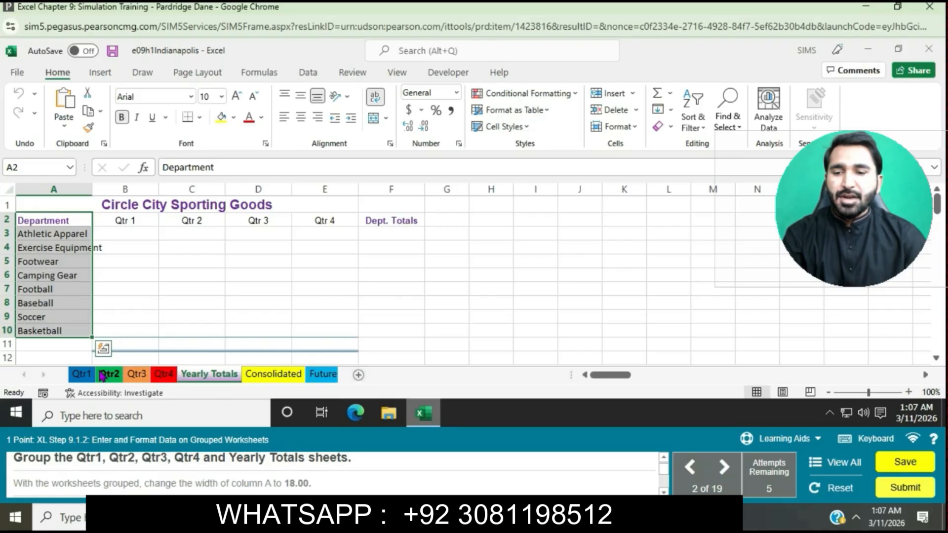
# Group the Qtr1, Qtr2, Qtr3, Qtr4 and Yearly Totals sheets again, with Qtr1 displayed.
pyautogui.click(81, 374)
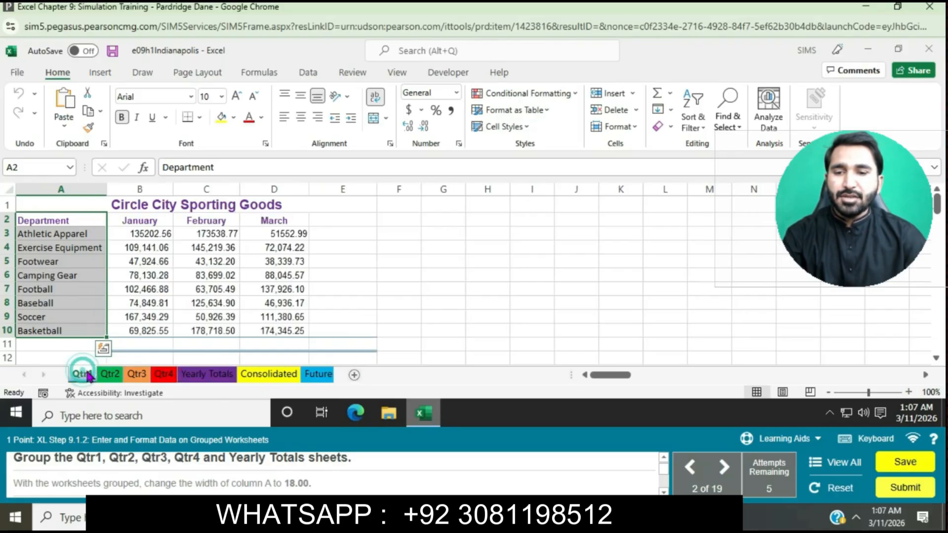
pyautogui.keyDown('ctrl'); pyautogui.click(124, 379); pyautogui.keyUp('ctrl')
pyautogui.keyDown('ctrl'); pyautogui.click(121, 378); pyautogui.keyUp('ctrl')
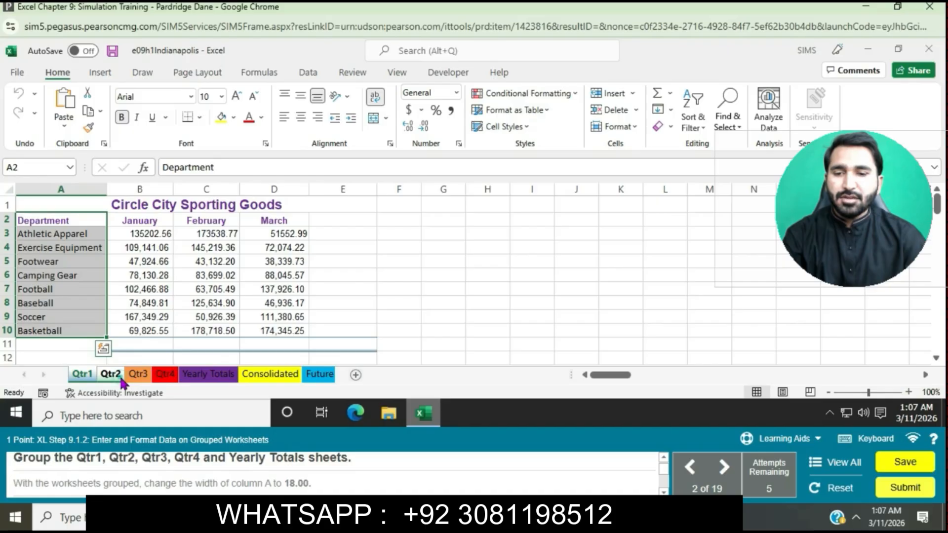
pyautogui.keyDown('ctrl'); pyautogui.click(139, 376); pyautogui.keyUp('ctrl')
pyautogui.keyDown('ctrl'); pyautogui.click(167, 377); pyautogui.keyUp('ctrl')
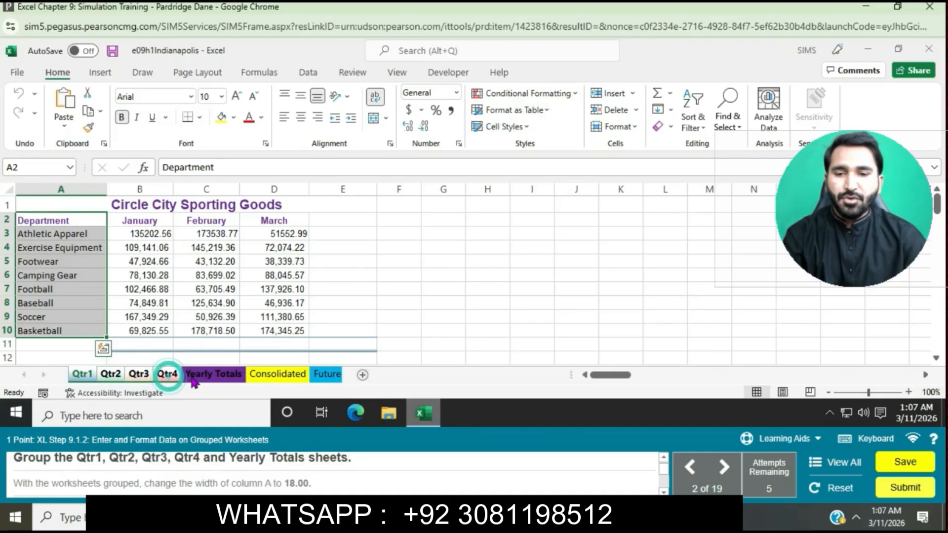
pyautogui.keyDown('ctrl'); pyautogui.click(193, 378); pyautogui.keyUp('ctrl')
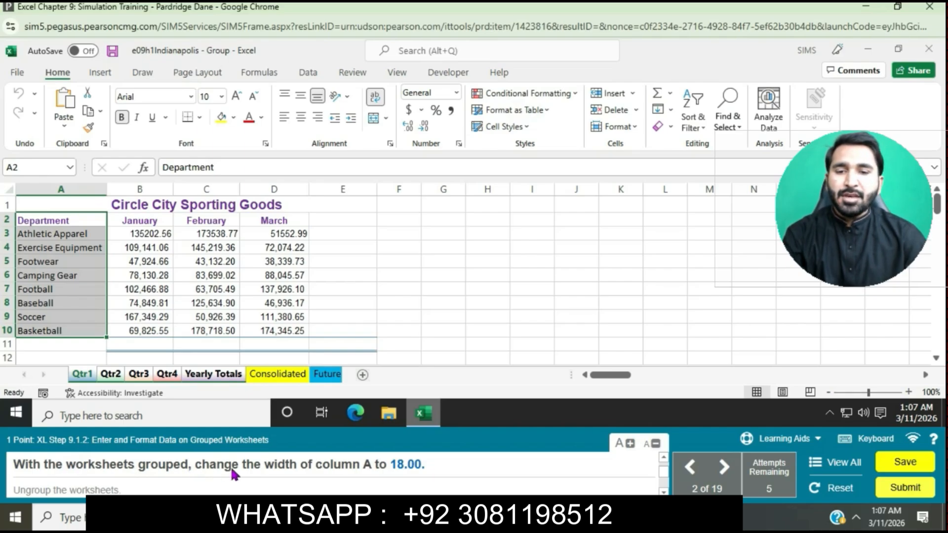
# Set the width of column A to 18 on the grouped sheets, and ungroup the worksheets.
pyautogui.click(84, 189)
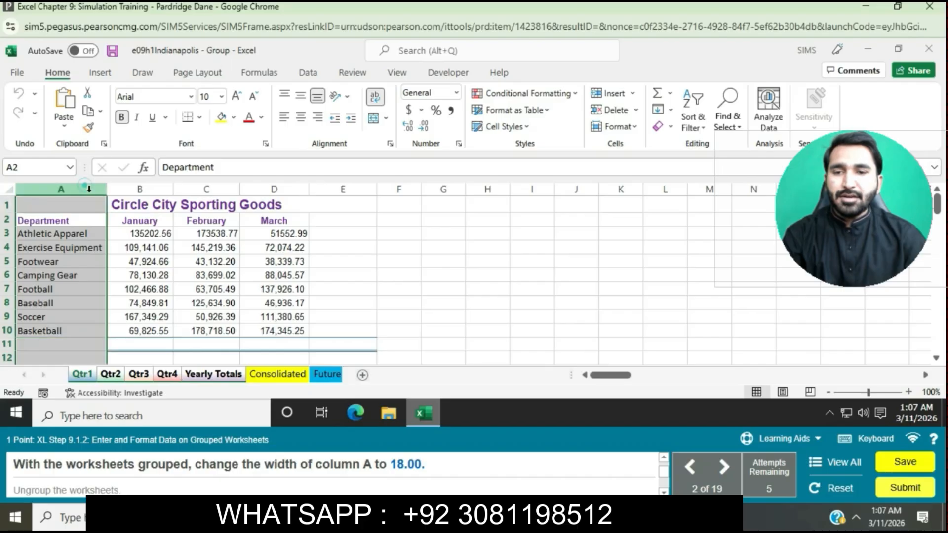
pyautogui.rightClick(85, 189)
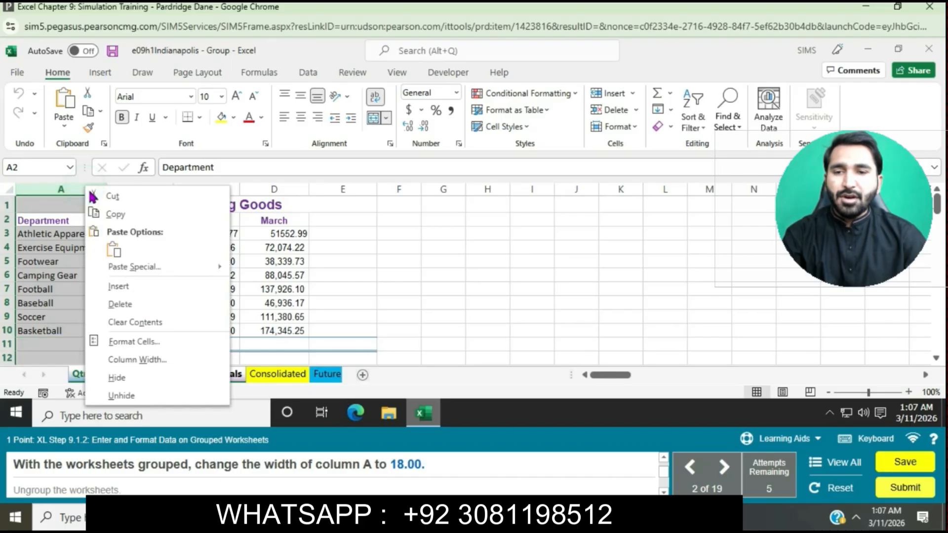
pyautogui.click(158, 359)
pyautogui.write('18')
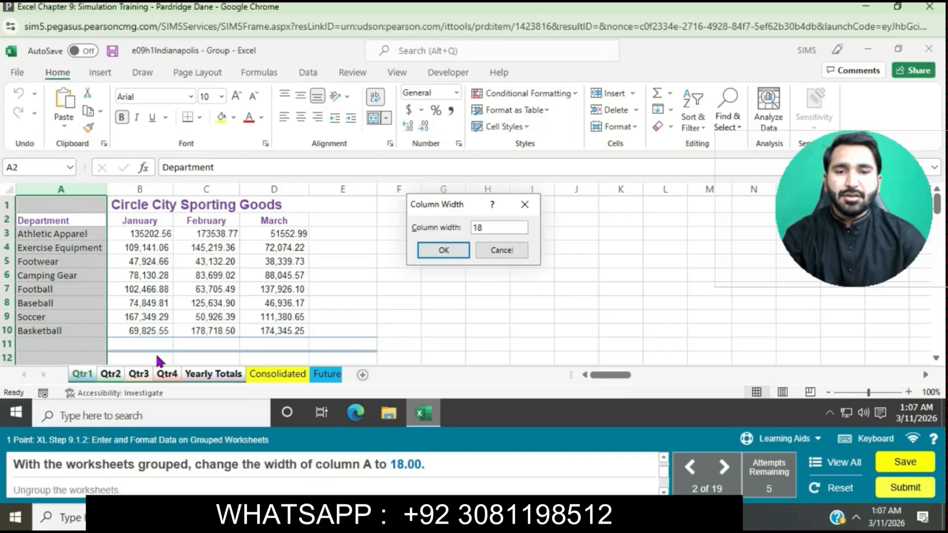
pyautogui.click(446, 249)
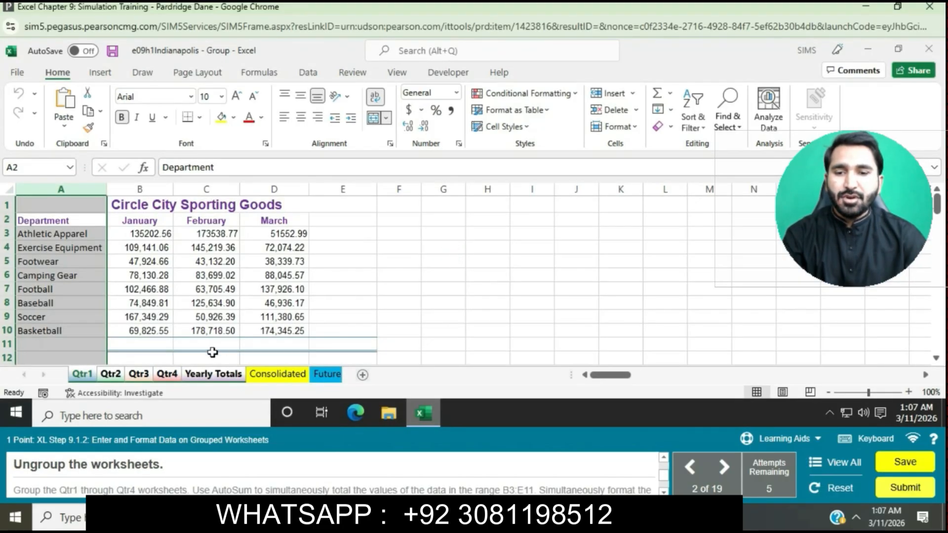
pyautogui.rightClick(82, 378)
pyautogui.click(111, 363)
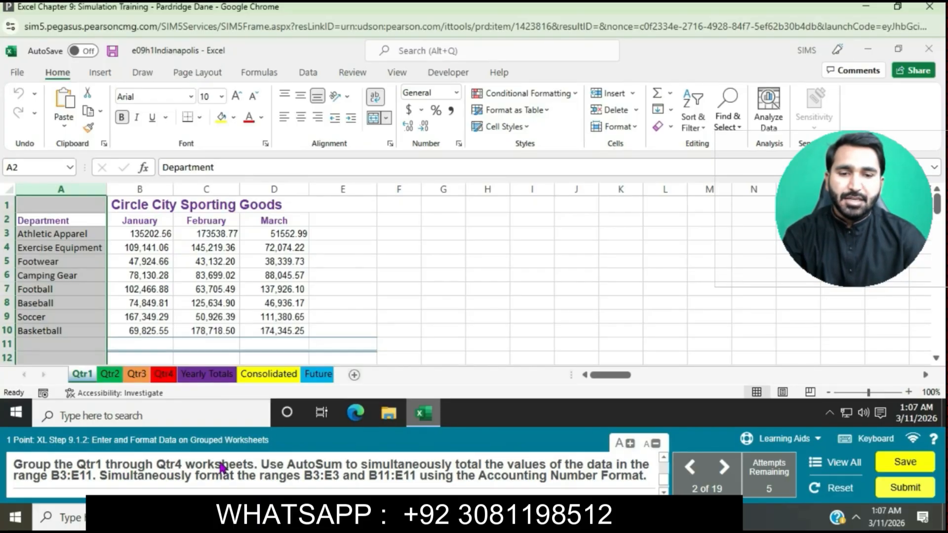
# Group the Qtr1 through Qtr4 worksheets, leaving Yearly Totals out of the group.
pyautogui.keyDown('ctrl'); pyautogui.click(110, 379); pyautogui.keyUp('ctrl')
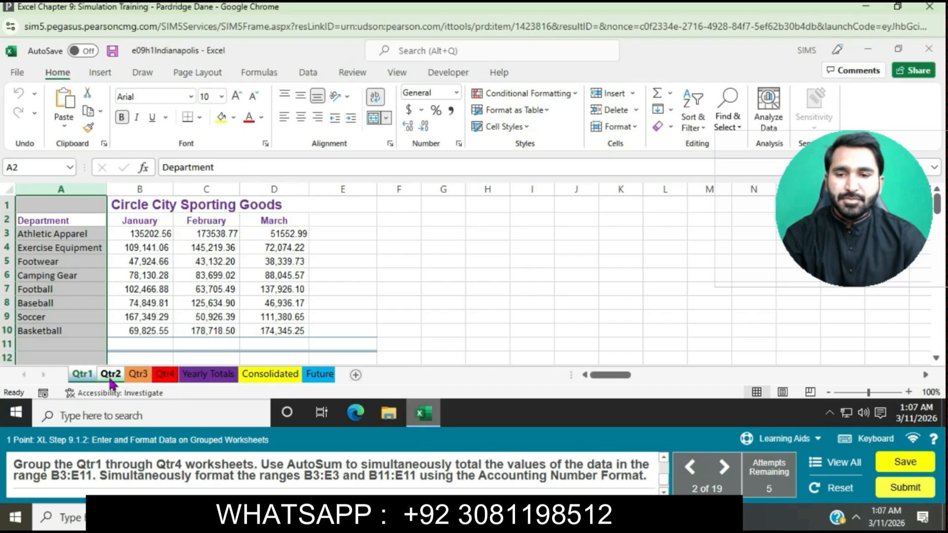
pyautogui.keyDown('ctrl'); pyautogui.click(136, 378); pyautogui.keyUp('ctrl')
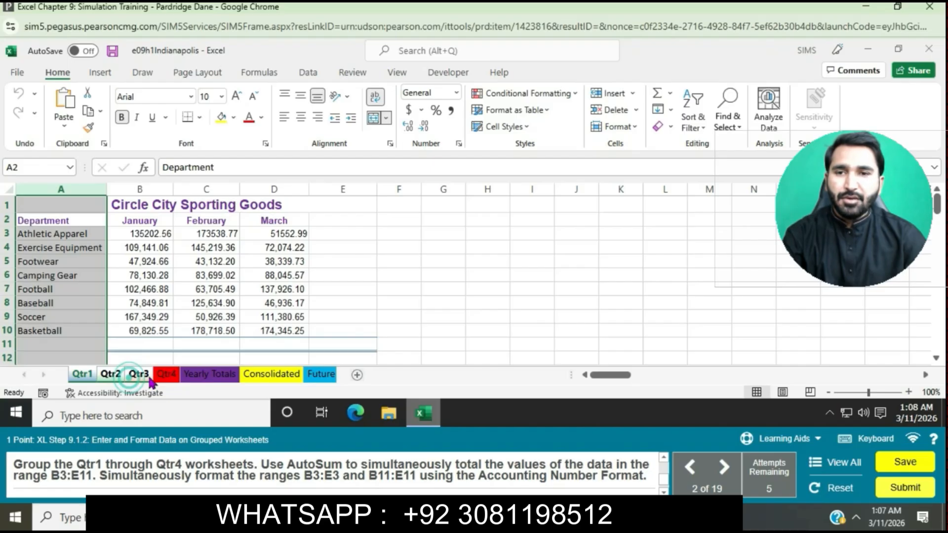
pyautogui.keyDown('ctrl'); pyautogui.click(164, 381); pyautogui.keyUp('ctrl')
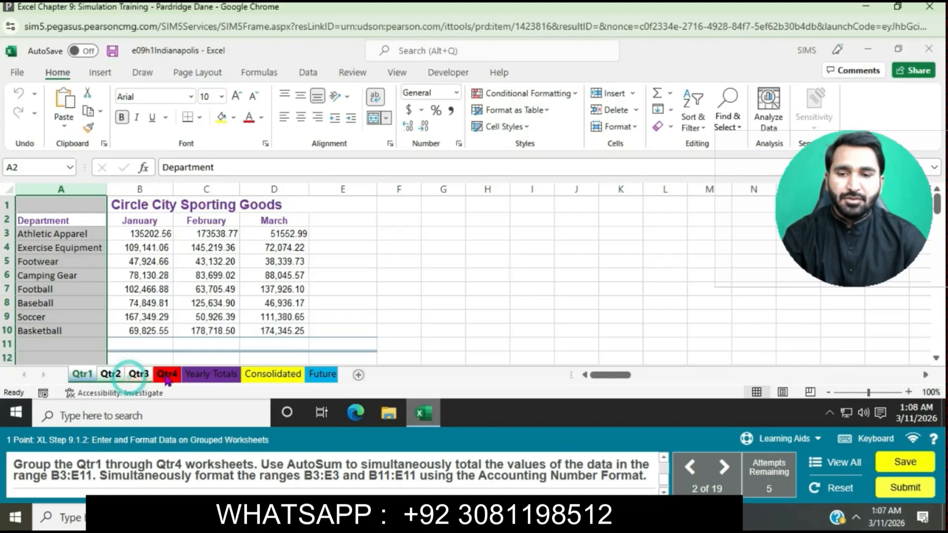
pyautogui.keyDown('ctrl'); pyautogui.click(166, 377); pyautogui.keyUp('ctrl')
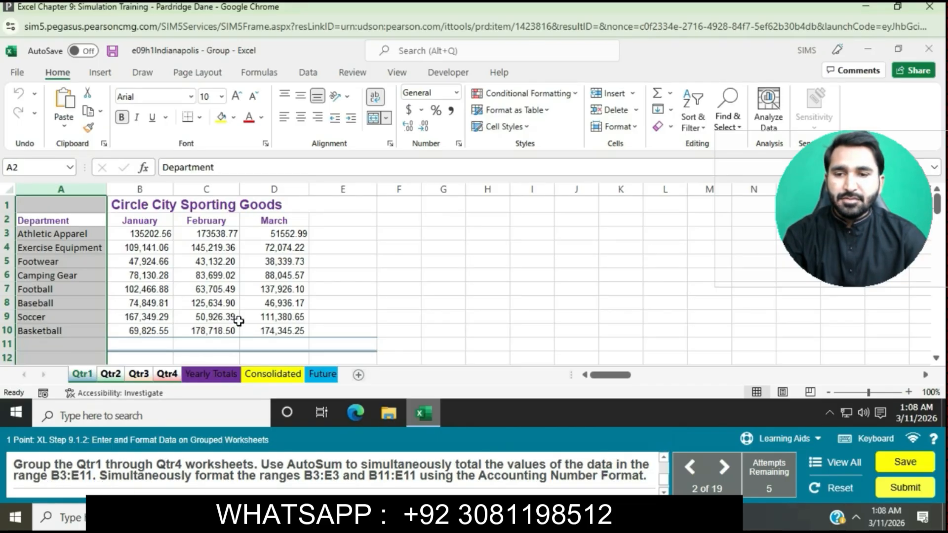
# Total the sales data in range B3:E11 on the grouped quarterly sheets with AutoSum.
pyautogui.click(218, 303)
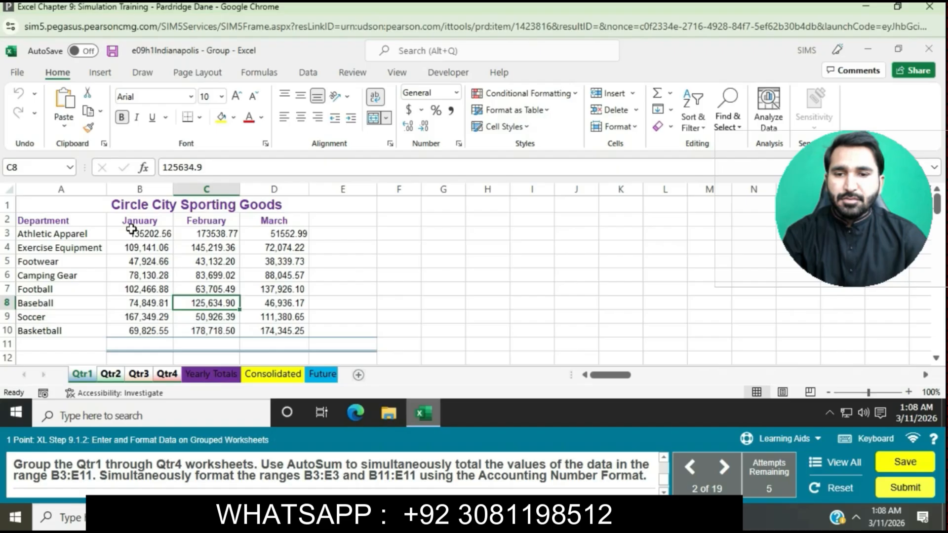
pyautogui.click(132, 228)
pyautogui.moveTo(131, 229)
pyautogui.mouseDown()
pyautogui.moveTo(306, 288)
pyautogui.moveTo(340, 290)
pyautogui.moveTo(351, 345)
pyautogui.mouseUp()
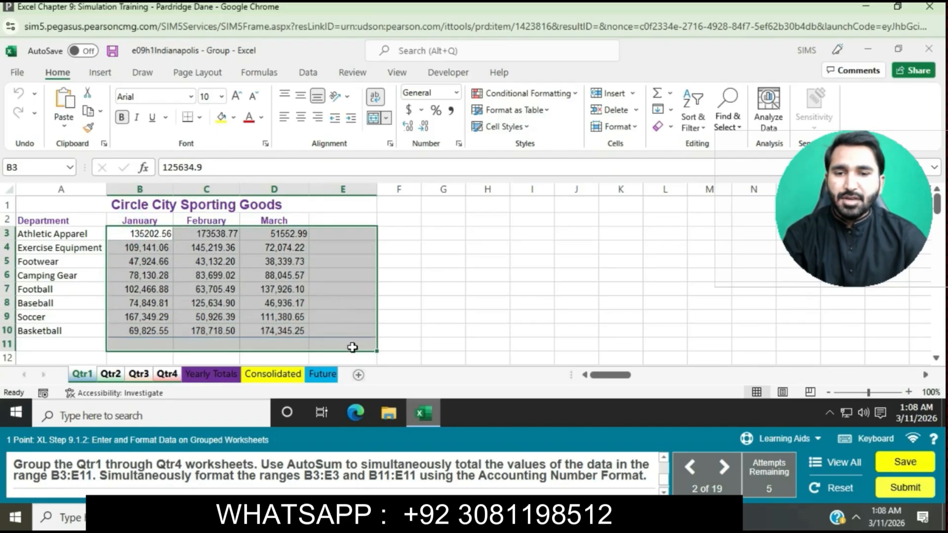
pyautogui.click(657, 97)
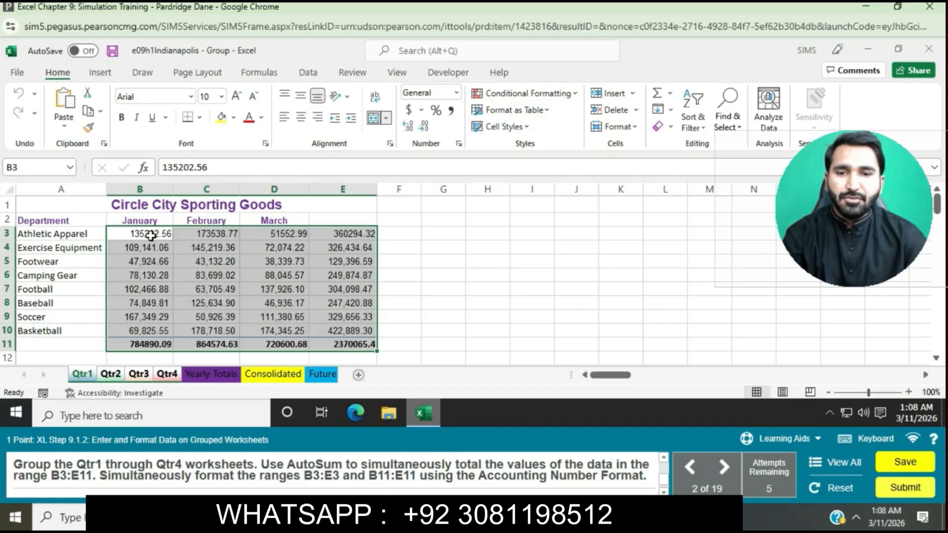
# Apply the Accounting Number Format to ranges B3:E3 and B11:E11 on the grouped sheets.
pyautogui.moveTo(150, 235); pyautogui.dragTo(344, 235)
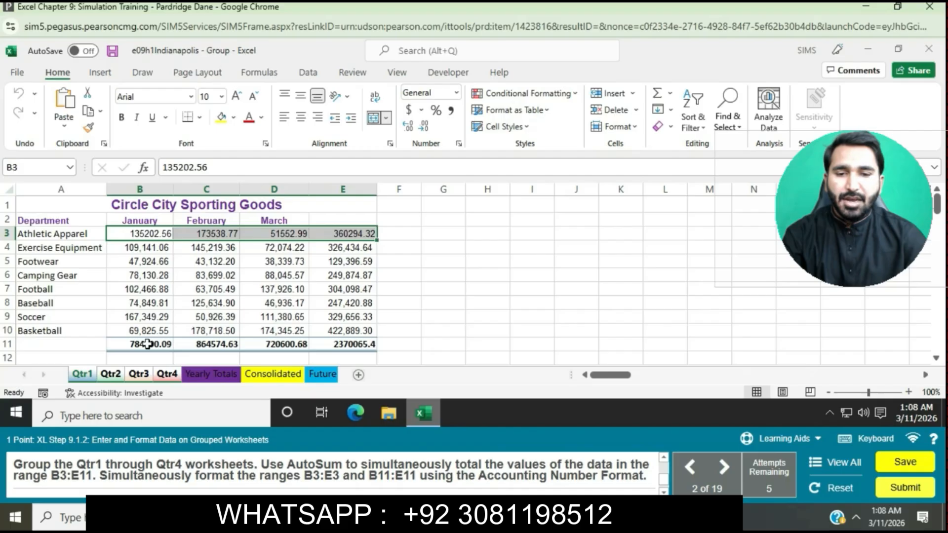
pyautogui.moveTo(147, 344); pyautogui.dragTo(322, 344)
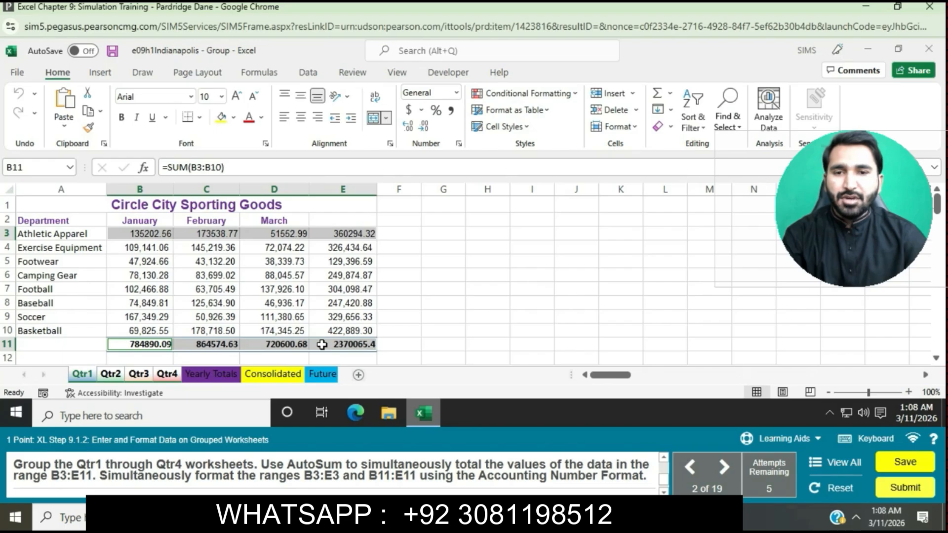
pyautogui.click(408, 113)
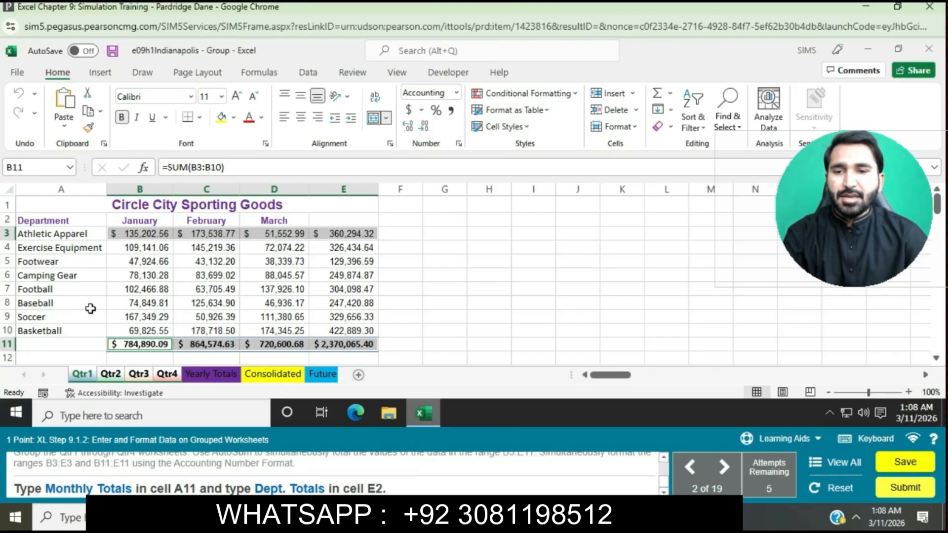
# Enter the label Monthly Totals in cell A11 on the grouped quarterly sheets.
pyautogui.click(84, 344)
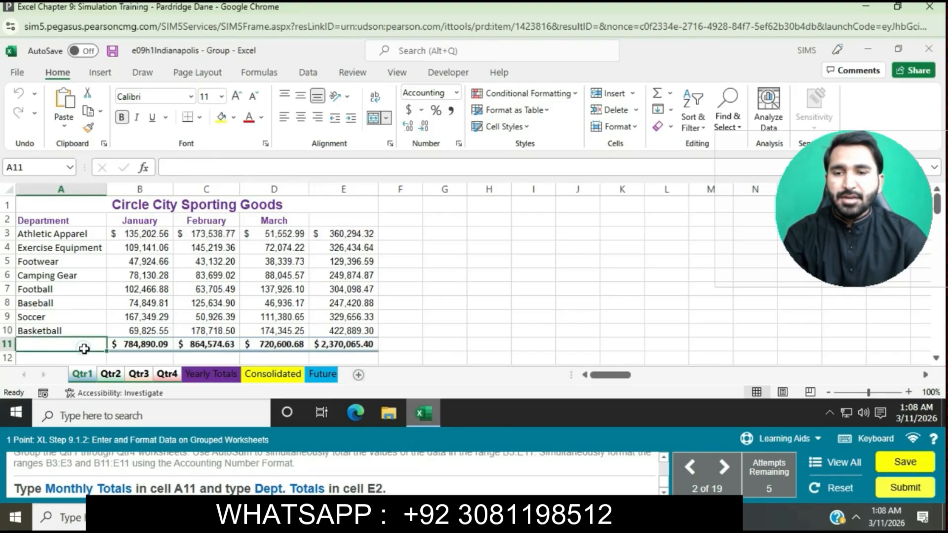
pyautogui.click(205, 168)
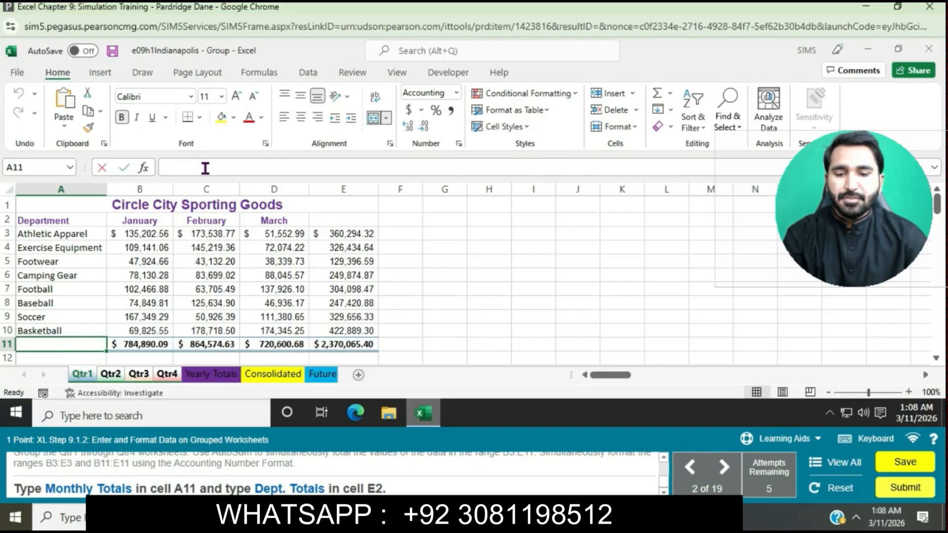
pyautogui.write('Monthly')
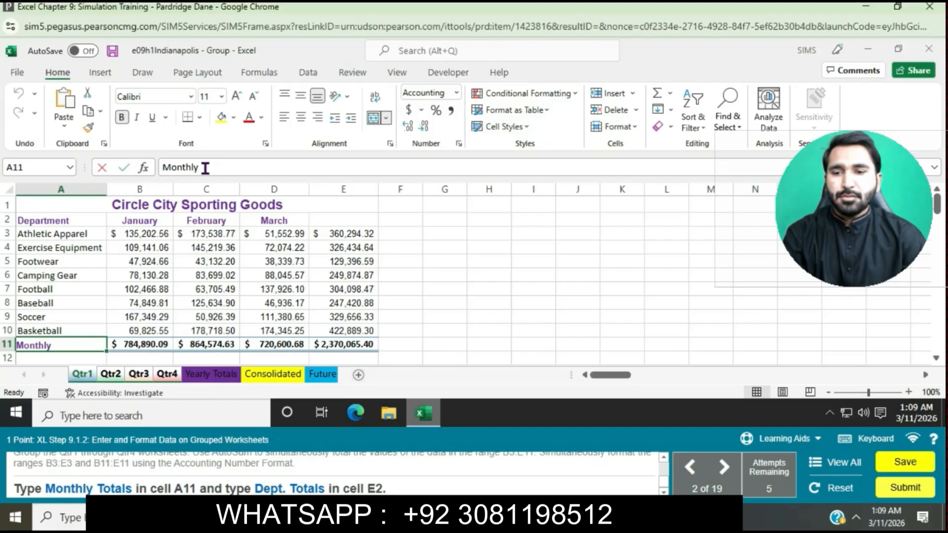
pyautogui.write('T')
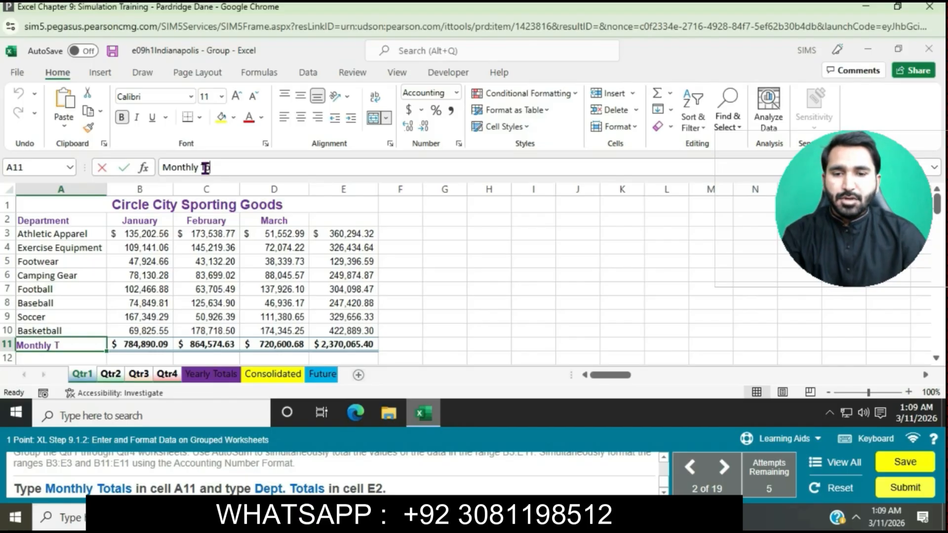
pyautogui.write('otals')
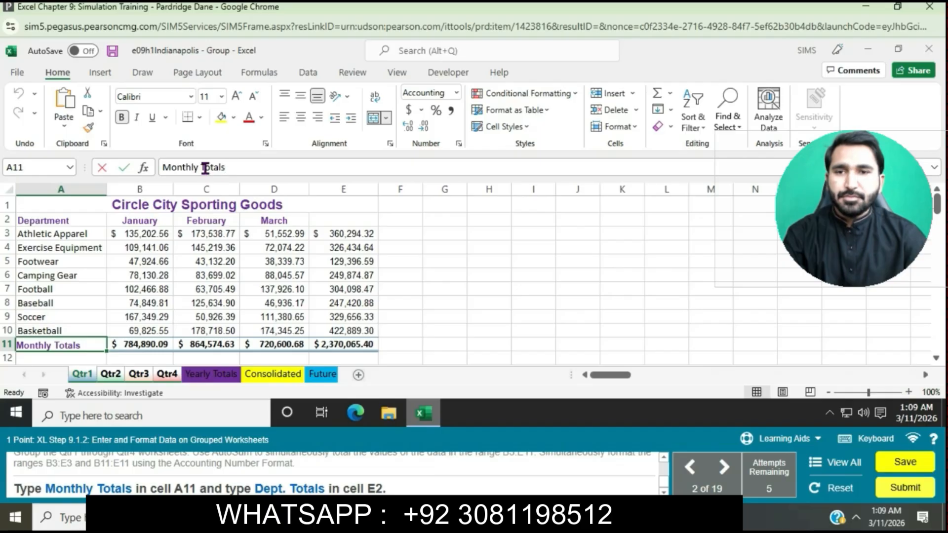
pyautogui.press('Return')
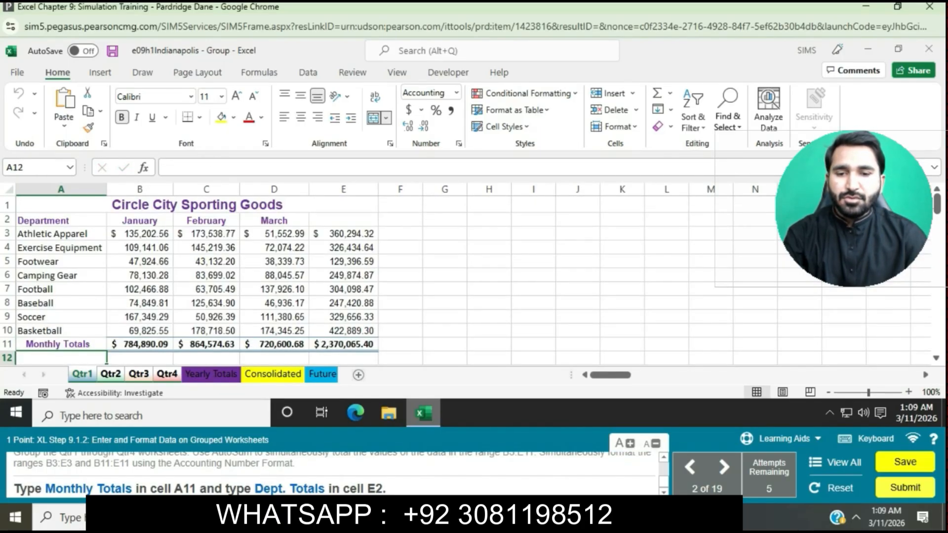
# Enter the heading Dept. Totals in cell E2 on the grouped quarterly sheets.
pyautogui.click(363, 217)
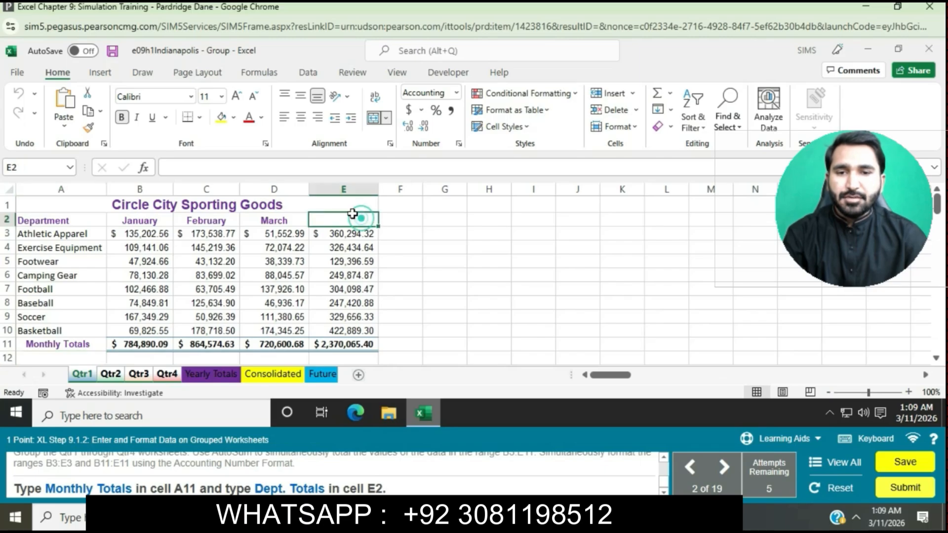
pyautogui.click(279, 166)
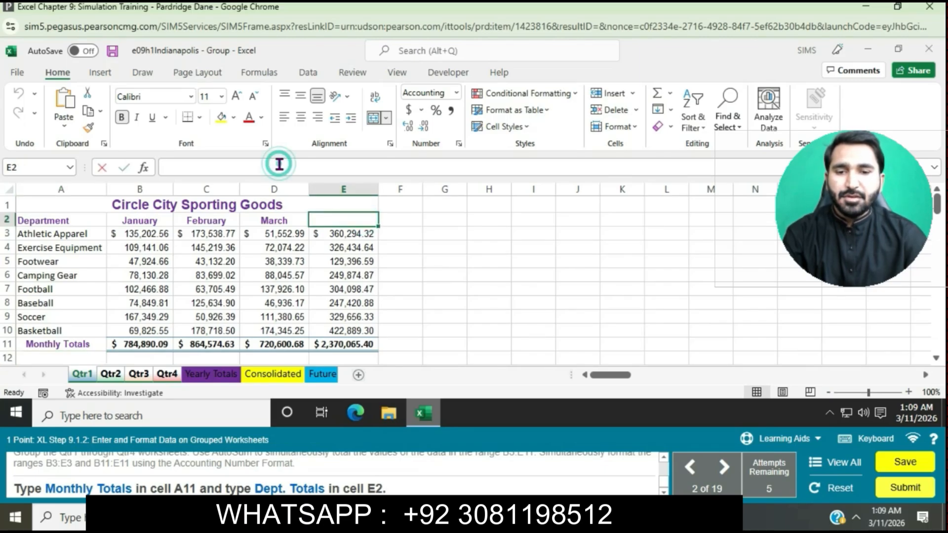
pyautogui.write('De')
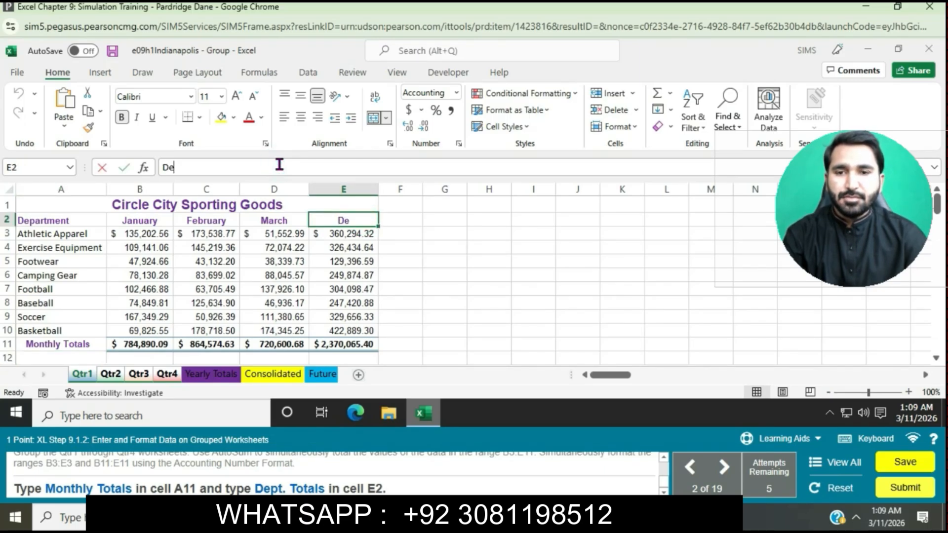
pyautogui.write('pt.')
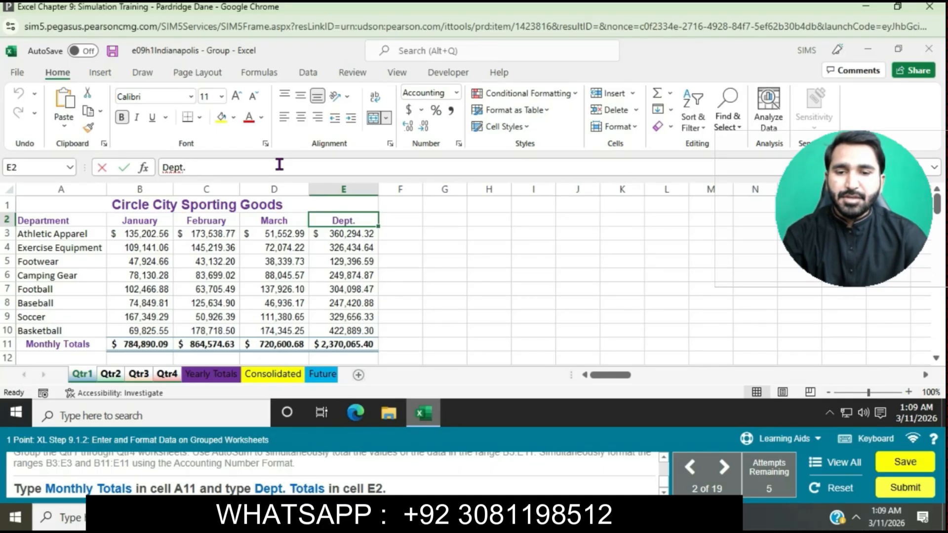
pyautogui.write('T')
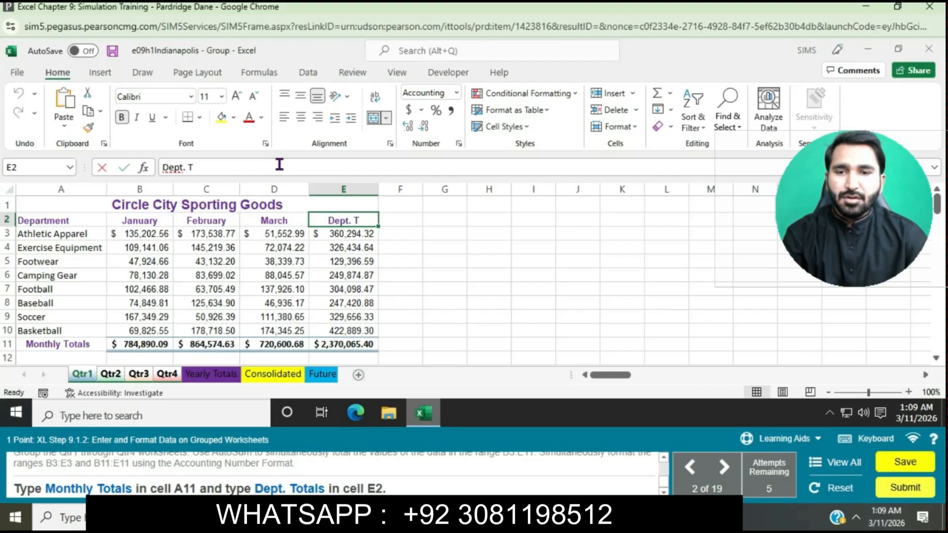
pyautogui.write('otals')
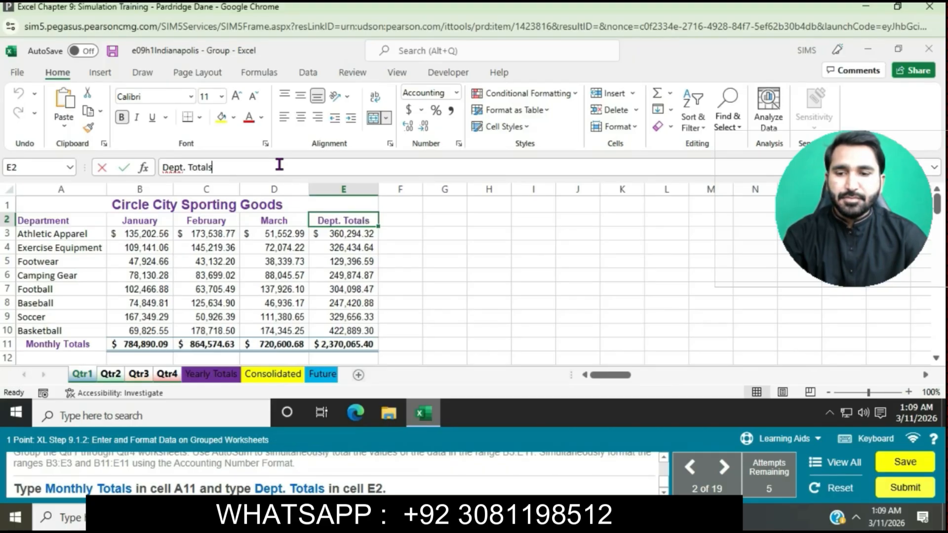
pyautogui.press('Return')
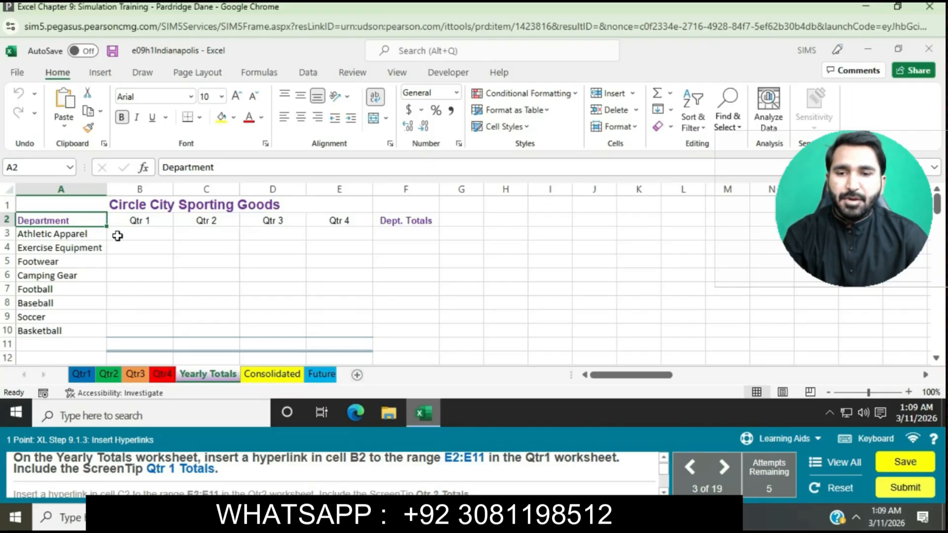
# Start a hyperlink in cell B2 of the Yearly Totals sheet to a place in this document, choosing the Qtr1 sheet as target.
pyautogui.click(142, 219)
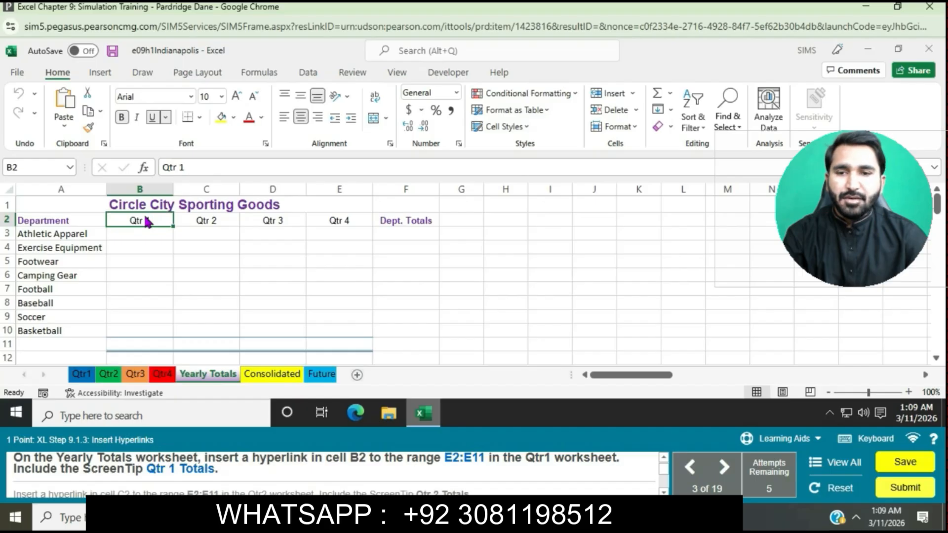
pyautogui.rightClick(147, 219)
pyautogui.moveTo(157, 231)
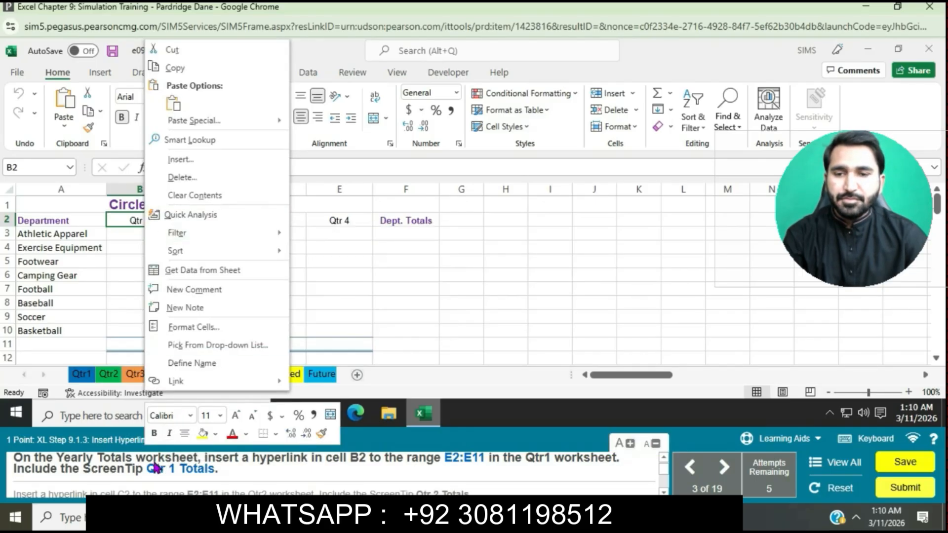
pyautogui.click(215, 386)
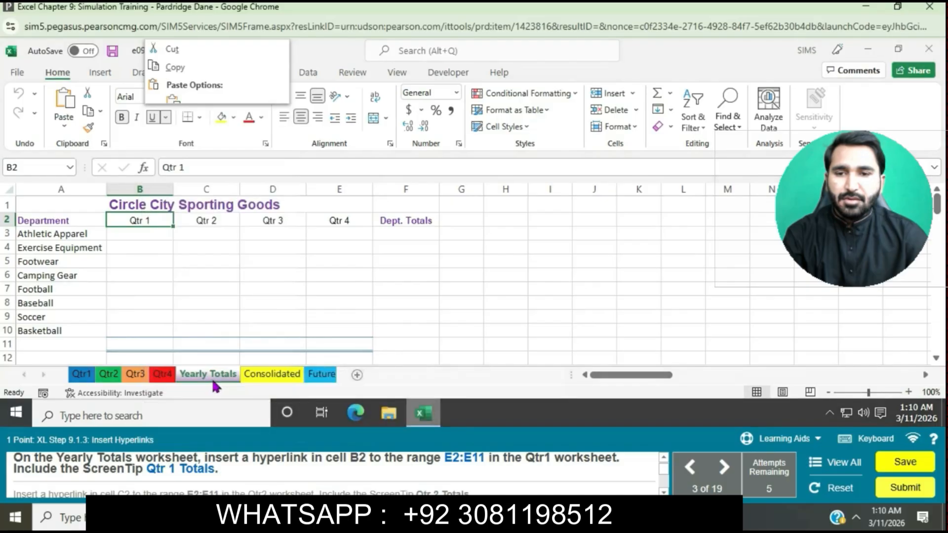
pyautogui.click(292, 219)
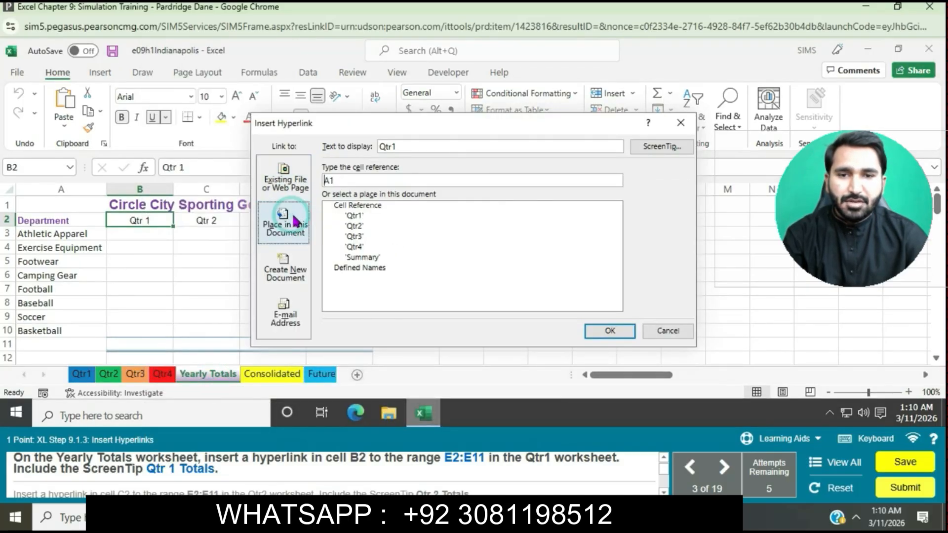
pyautogui.click(356, 218)
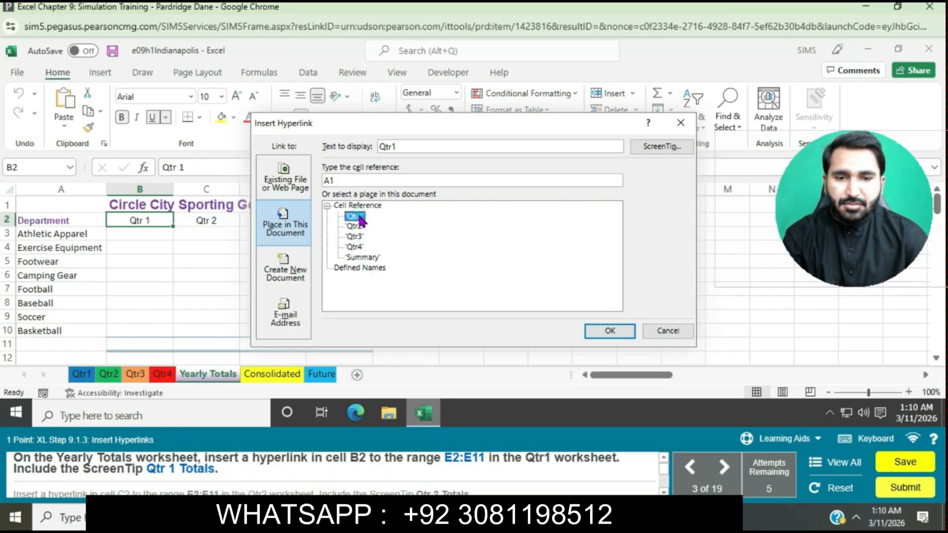
# Set the cell reference of the B2 hyperlink to E2:E11.
pyautogui.click(347, 181)
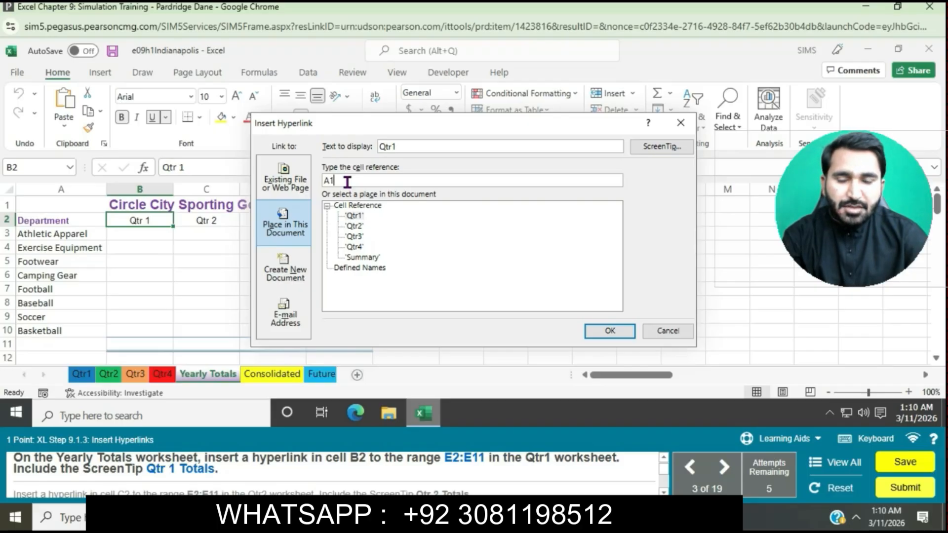
pyautogui.doubleClick(348, 181)
pyautogui.press('BackSpace')
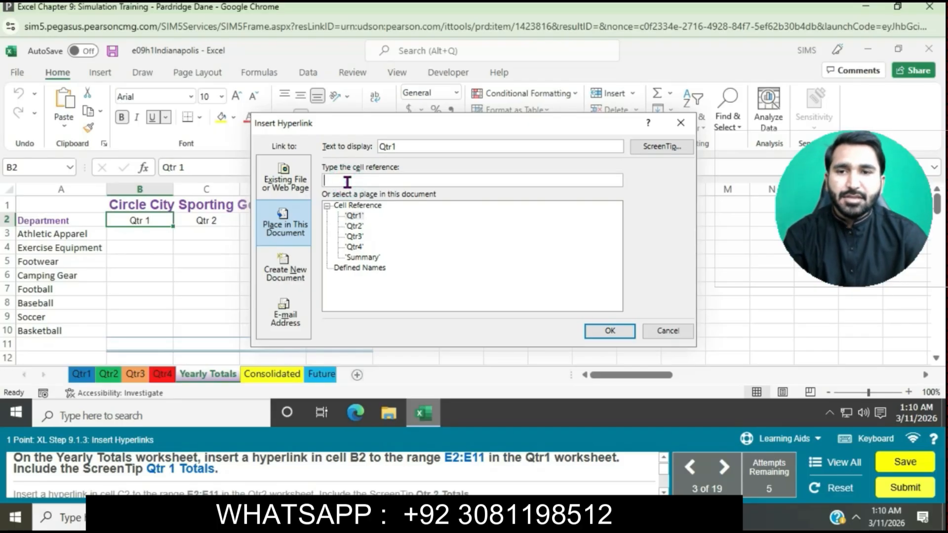
pyautogui.write('E2')
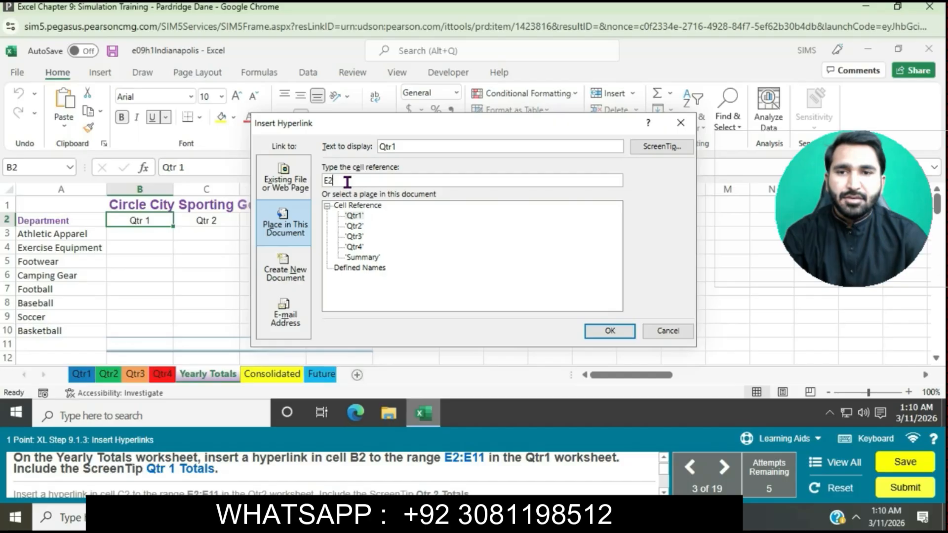
pyautogui.write(':E1')
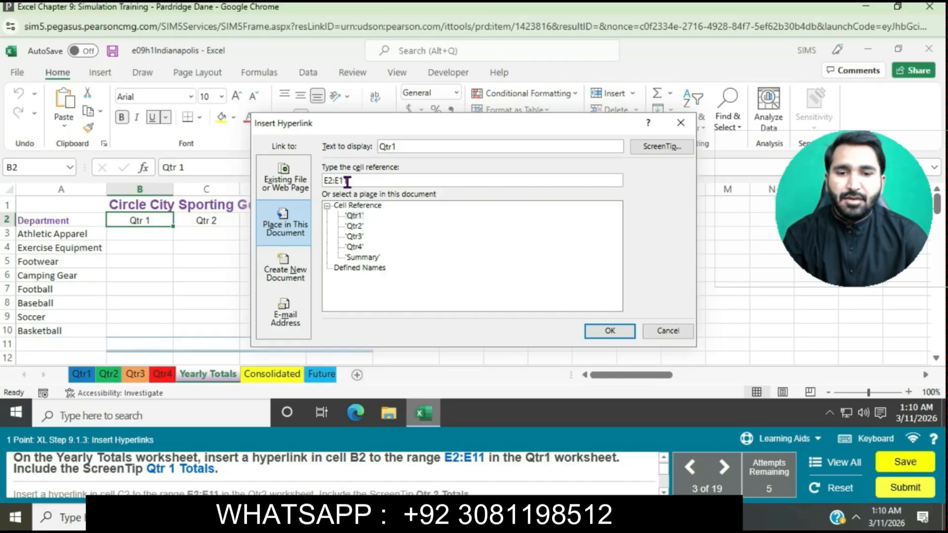
pyautogui.write('1')
pyautogui.click(598, 336)
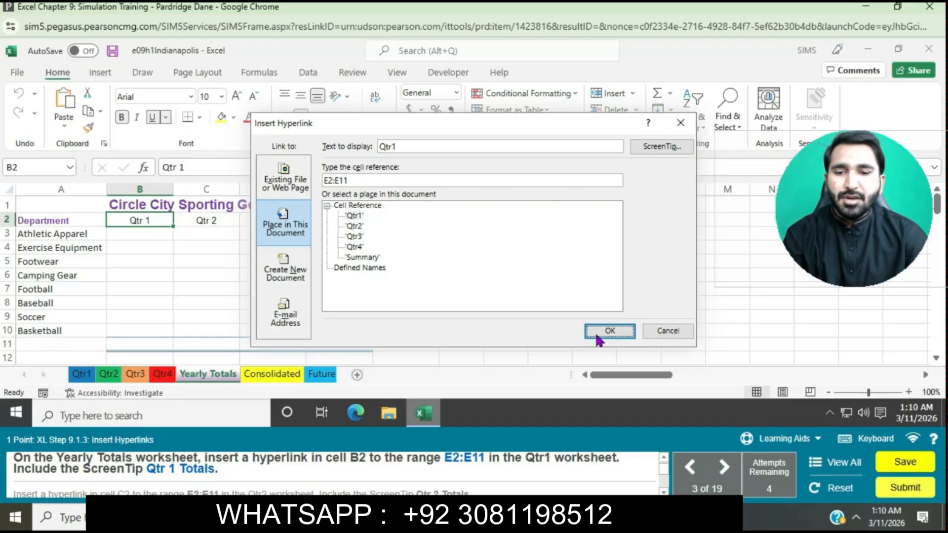
# Give the B2 hyperlink the ScreenTip Qtr 1 Totals and insert the link.
pyautogui.click(355, 216)
pyautogui.click(367, 181)
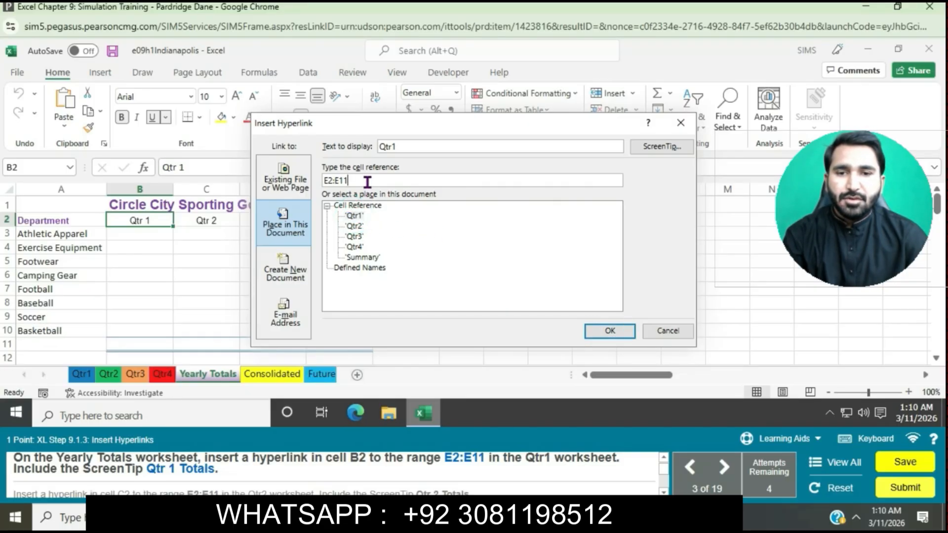
pyautogui.click(654, 147)
pyautogui.write('Q')
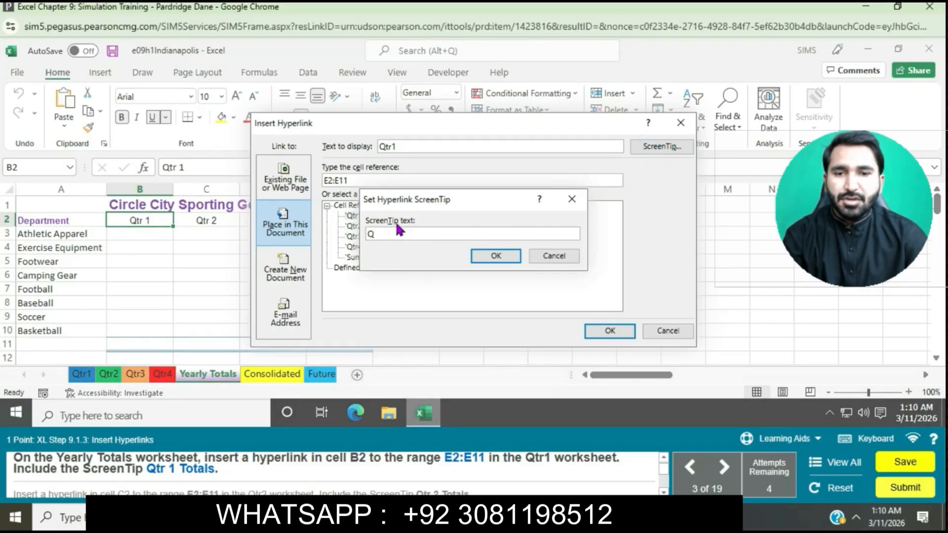
pyautogui.write('tr 1 ')
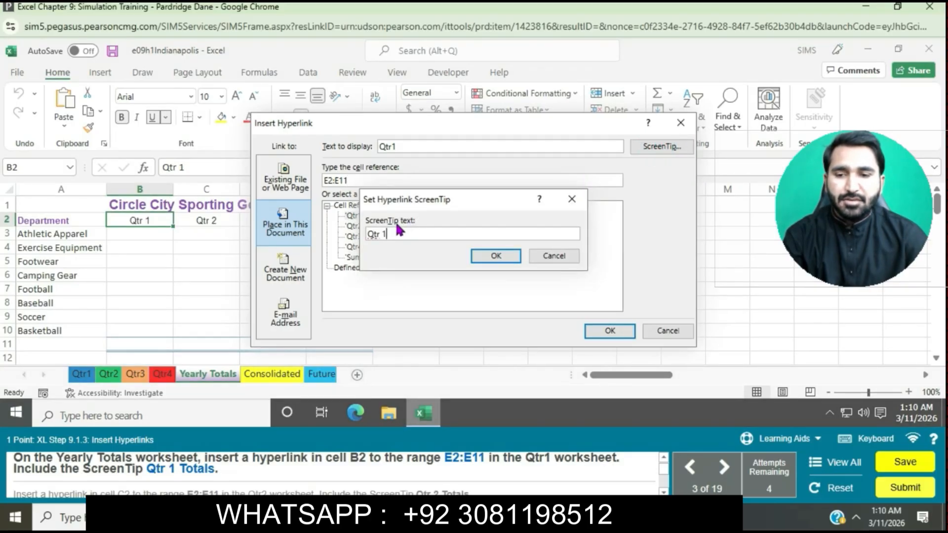
pyautogui.write('Totals')
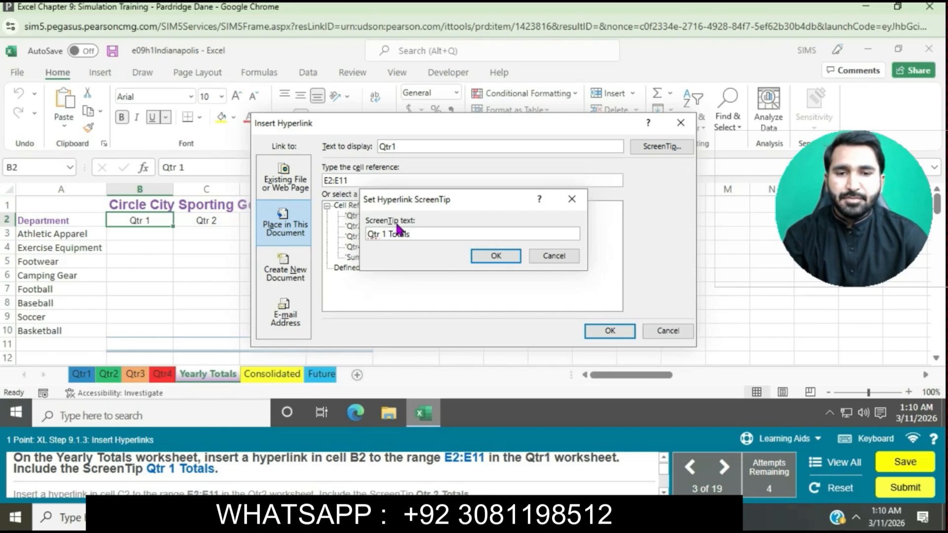
pyautogui.click(496, 255)
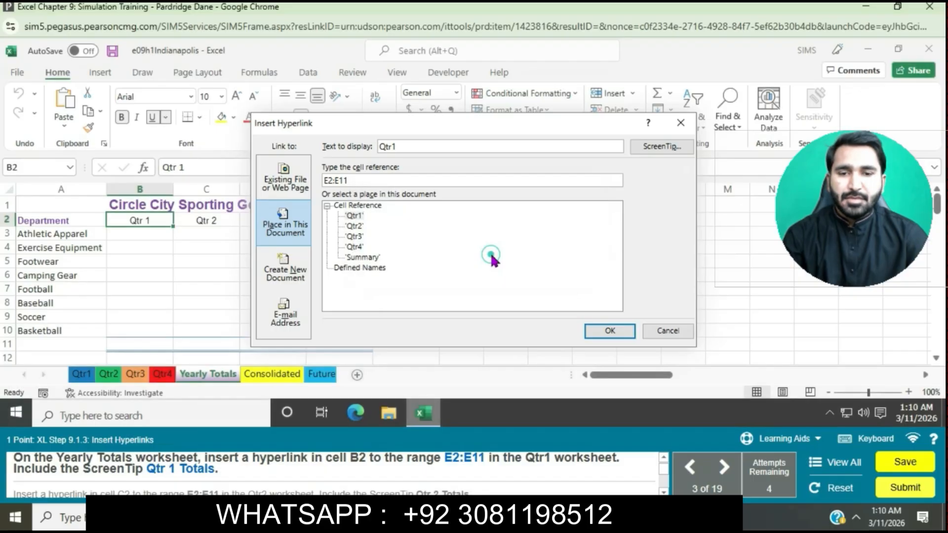
pyautogui.click(609, 332)
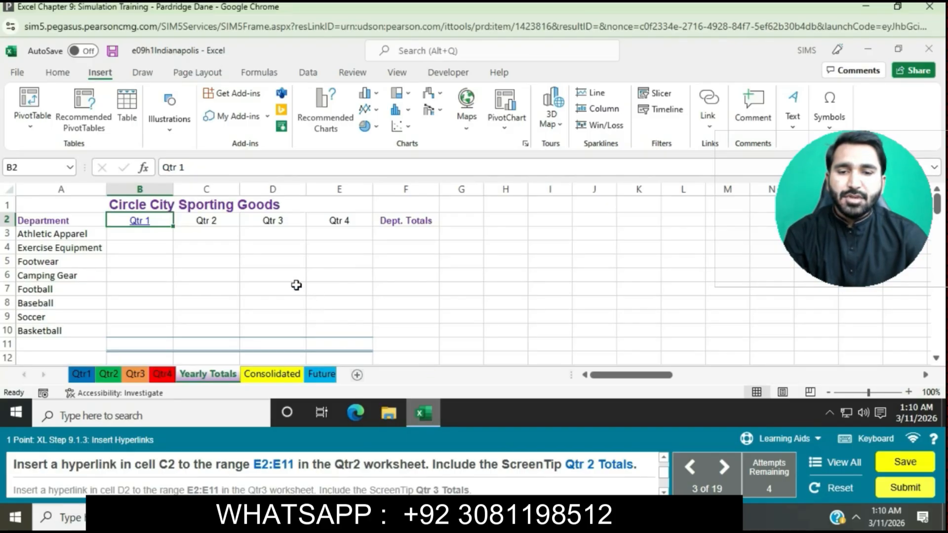
# Start a hyperlink in cell C2 to a place in this document, targeting the range E2:E11 on the Qtr2 sheet.
pyautogui.click(208, 221)
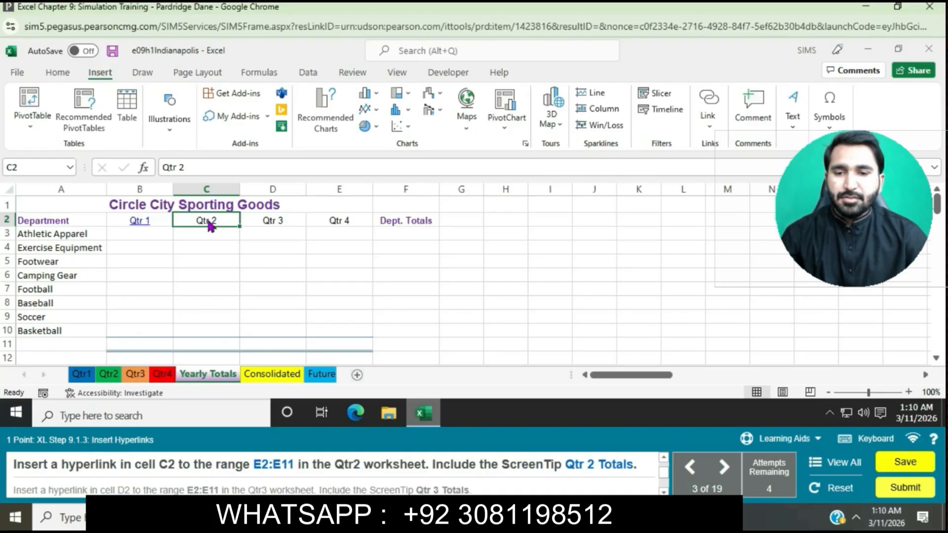
pyautogui.rightClick(208, 220)
pyautogui.click(249, 380)
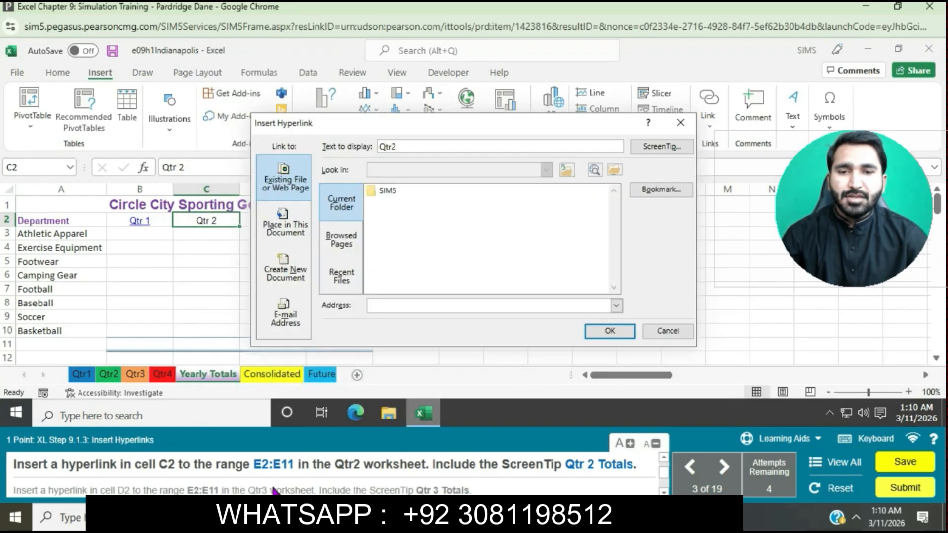
pyautogui.click(298, 222)
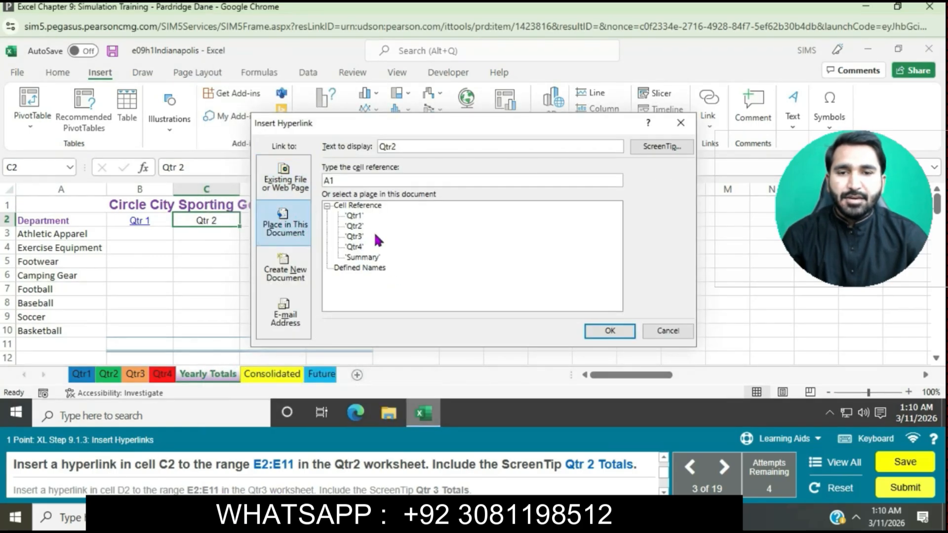
pyautogui.click(345, 183)
pyautogui.write('E')
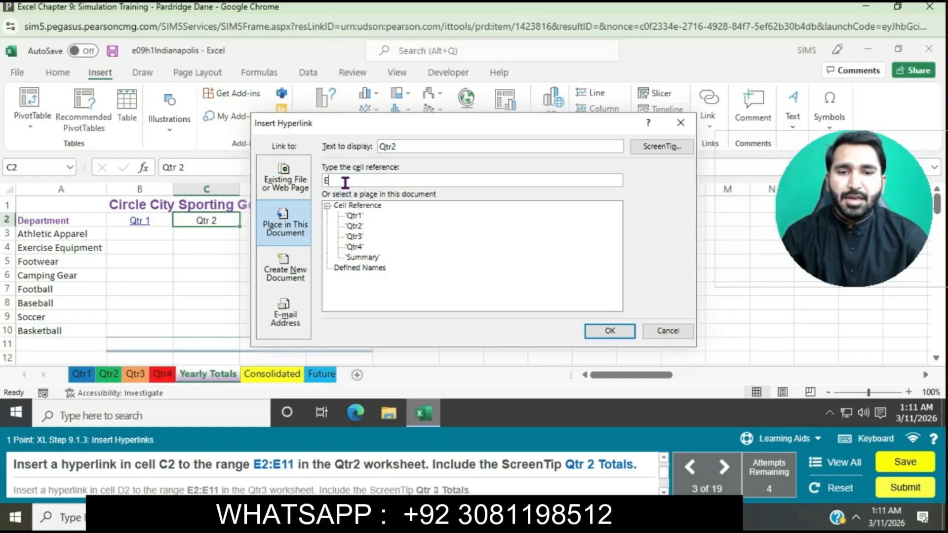
pyautogui.write('2:E11')
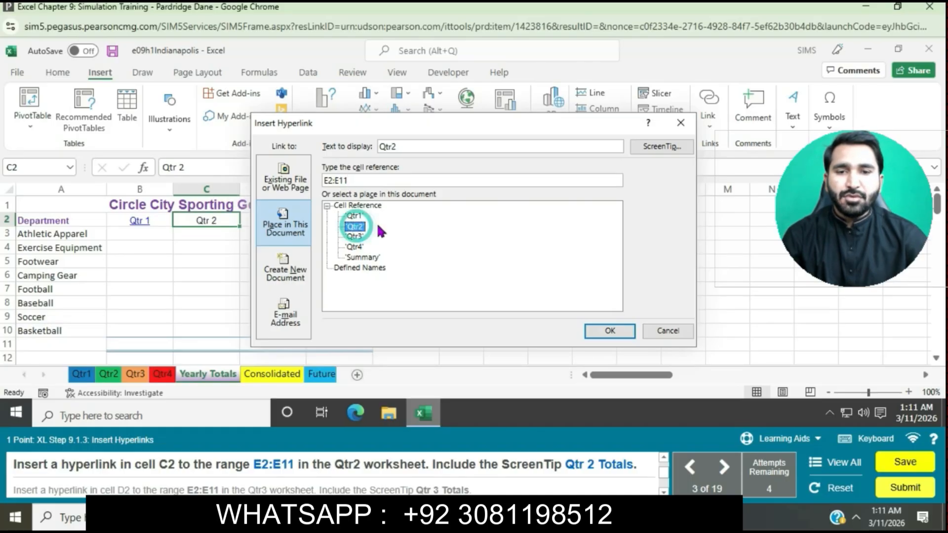
# Give the C2 hyperlink the ScreenTip Qtr 2 Totals and insert the link.
pyautogui.click(657, 149)
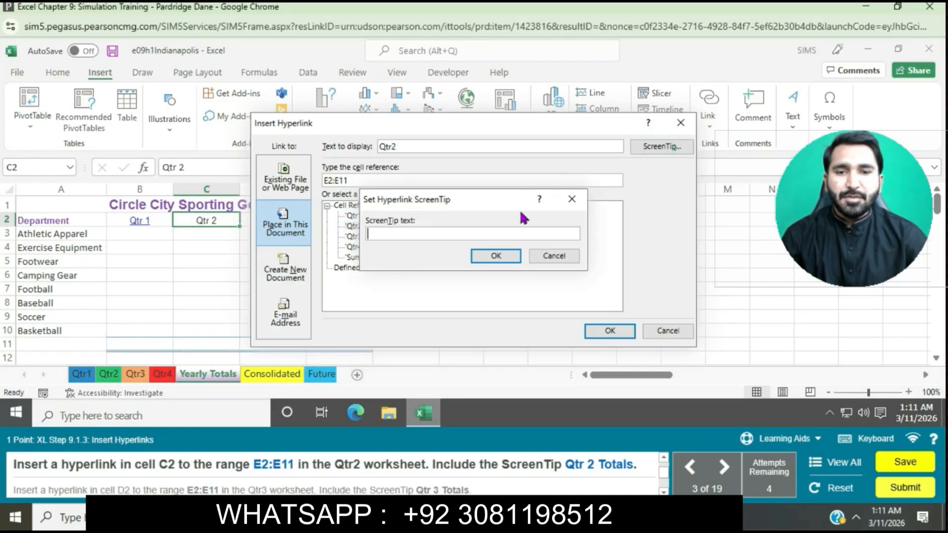
pyautogui.write('Q')
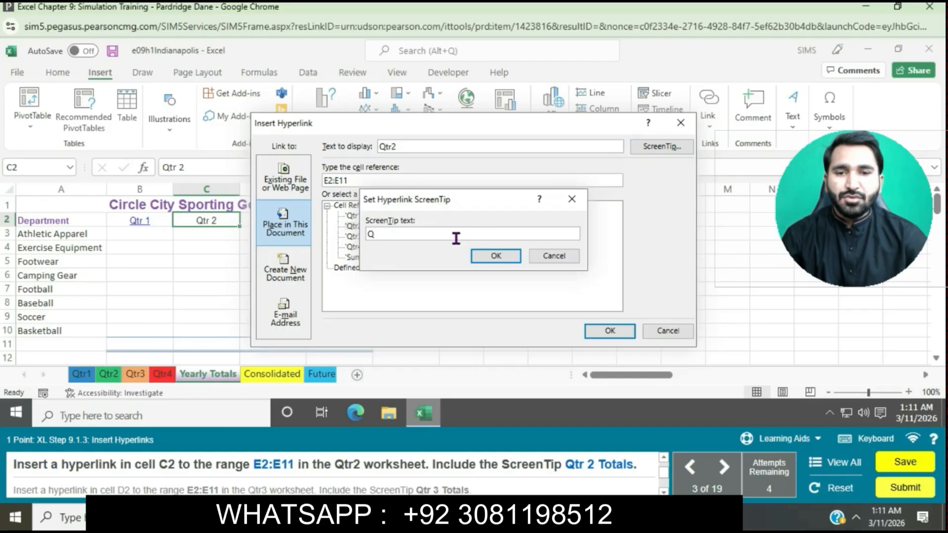
pyautogui.write('tr 2')
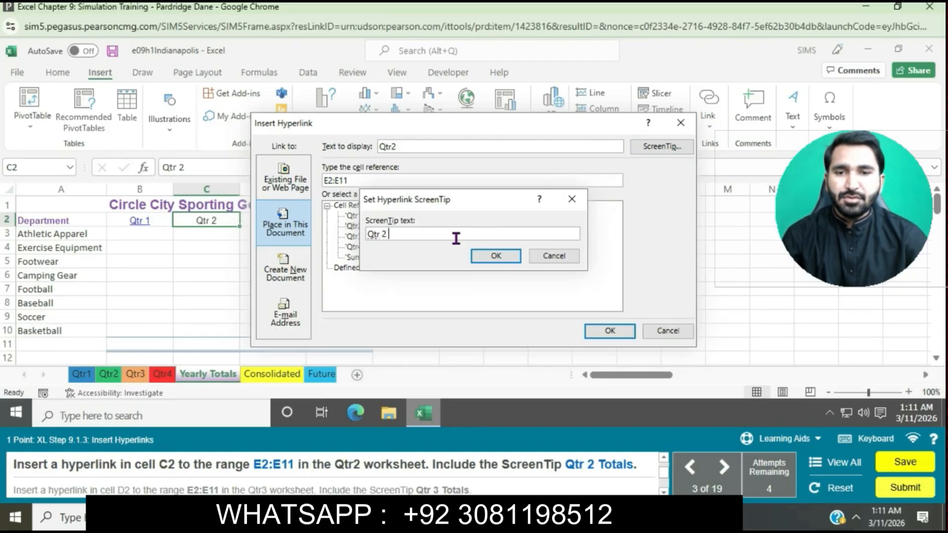
pyautogui.write(' Totals')
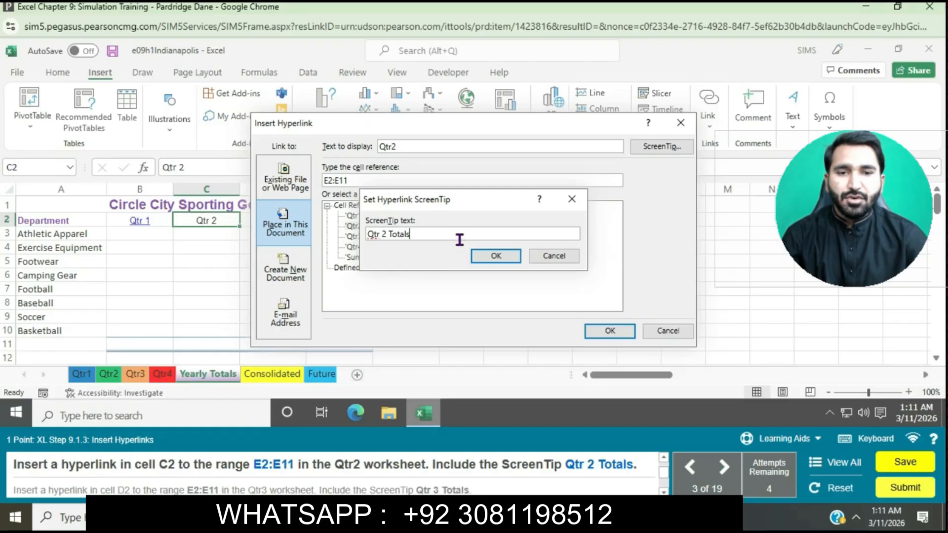
pyautogui.click(492, 256)
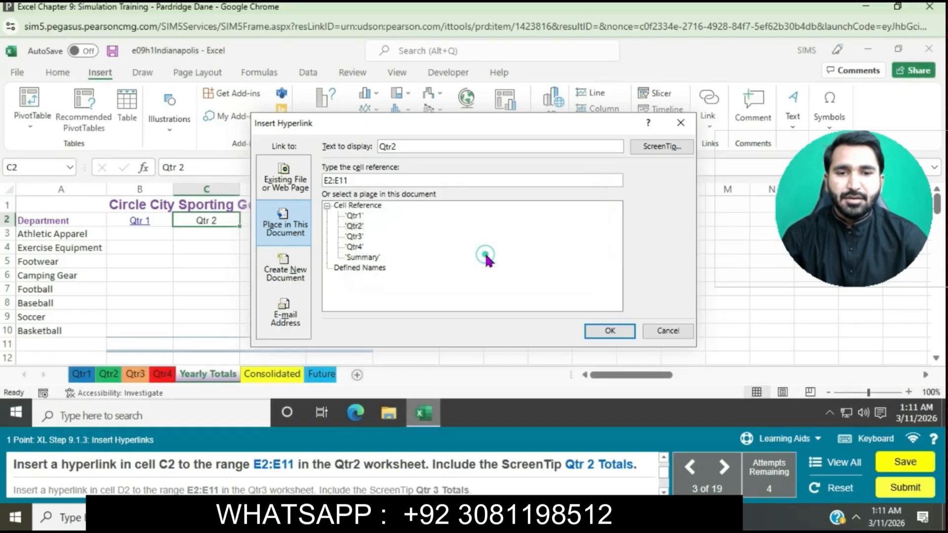
pyautogui.click(612, 331)
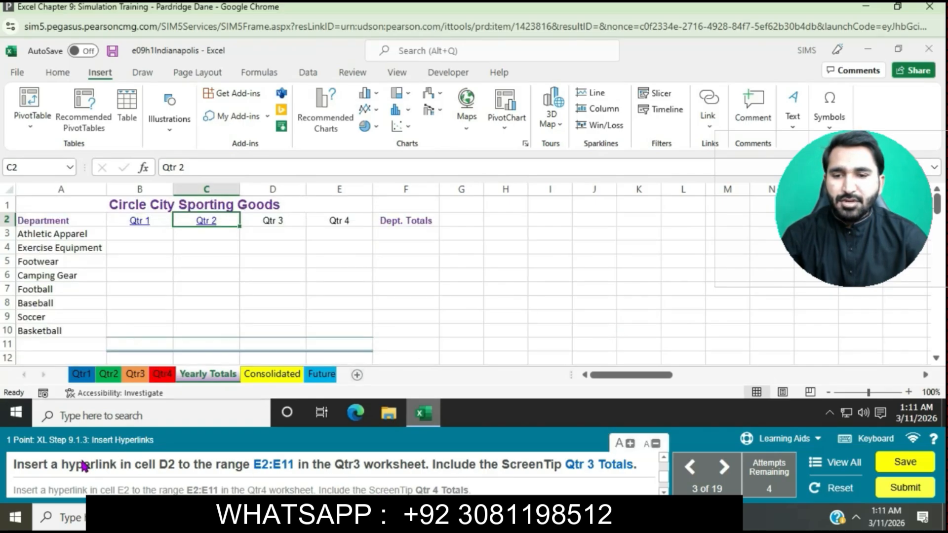
# Start a hyperlink in cell D2 to a place in this document, choosing the Qtr3 sheet as target.
pyautogui.click(297, 218)
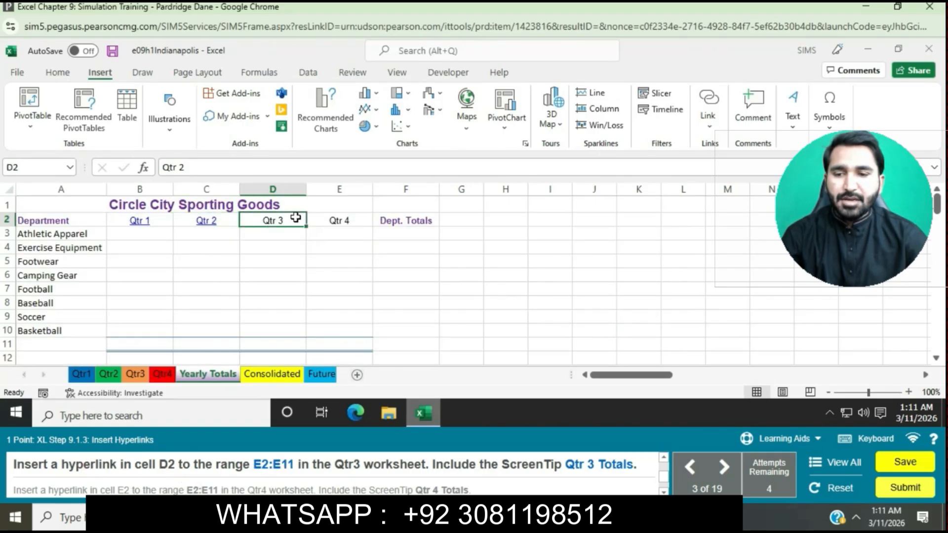
pyautogui.rightClick(296, 218)
pyautogui.click(467, 415)
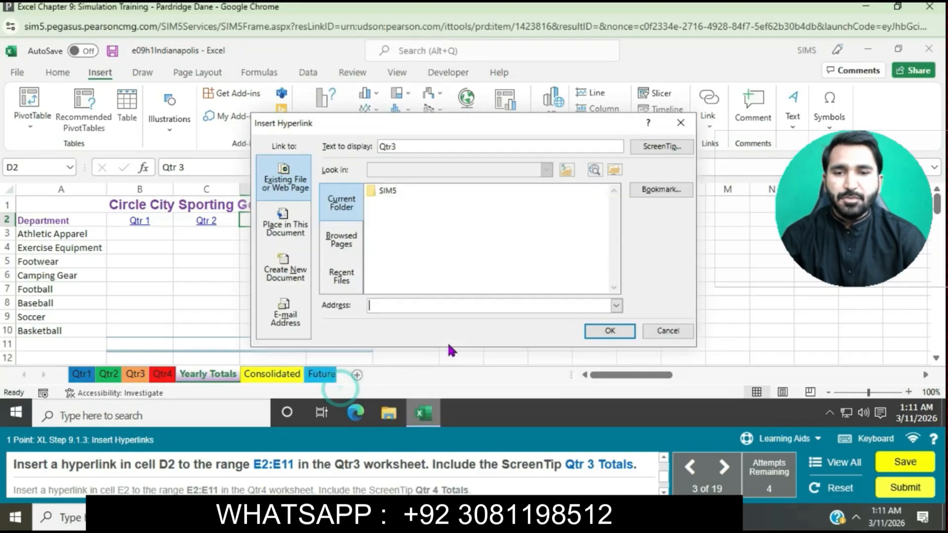
pyautogui.click(297, 232)
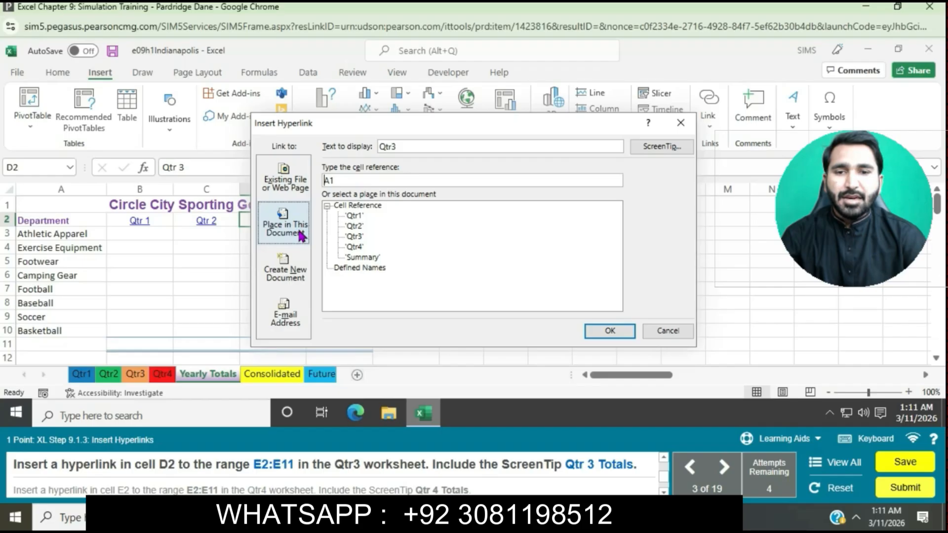
pyautogui.click(355, 236)
# Set the cell reference of the D2 hyperlink to E2:E11.
pyautogui.click(349, 181)
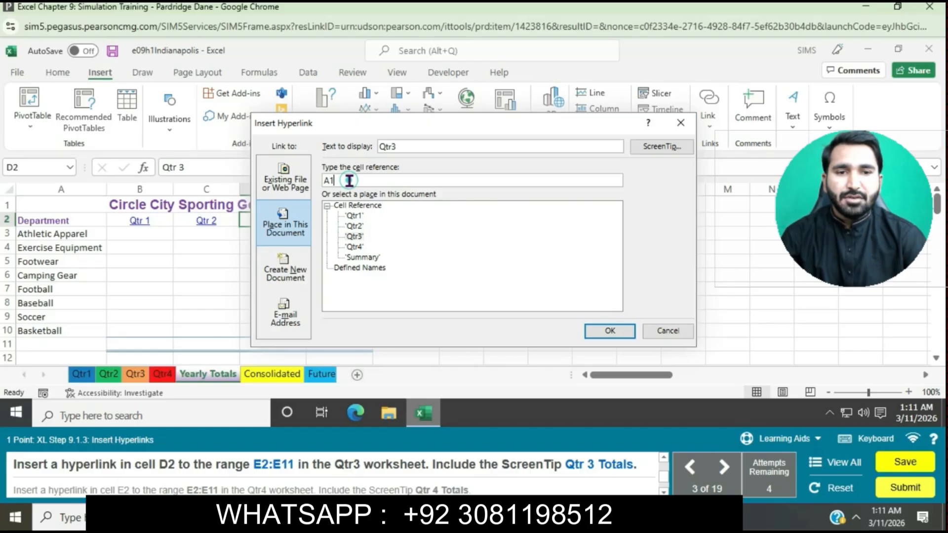
pyautogui.doubleClick(349, 181)
pyautogui.press('BackSpace')
pyautogui.write('E2')
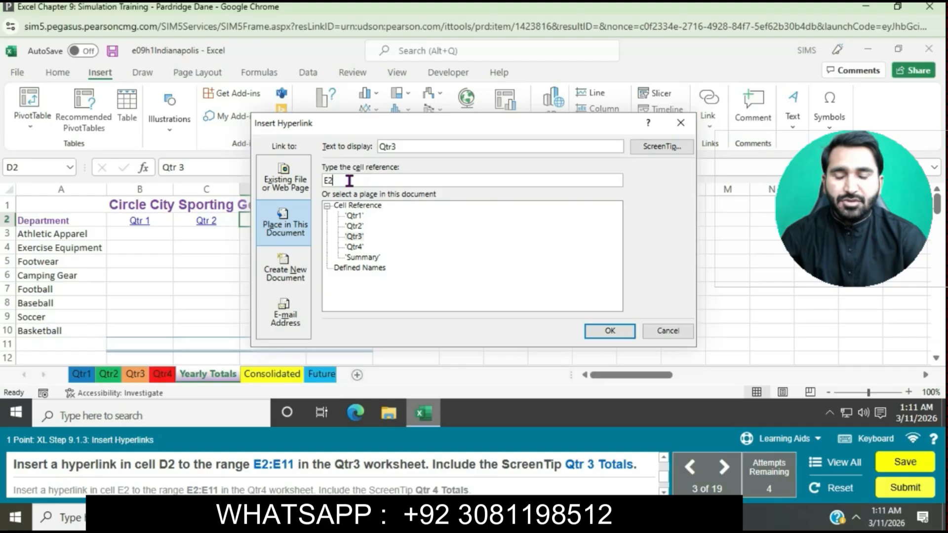
pyautogui.write(':E11')
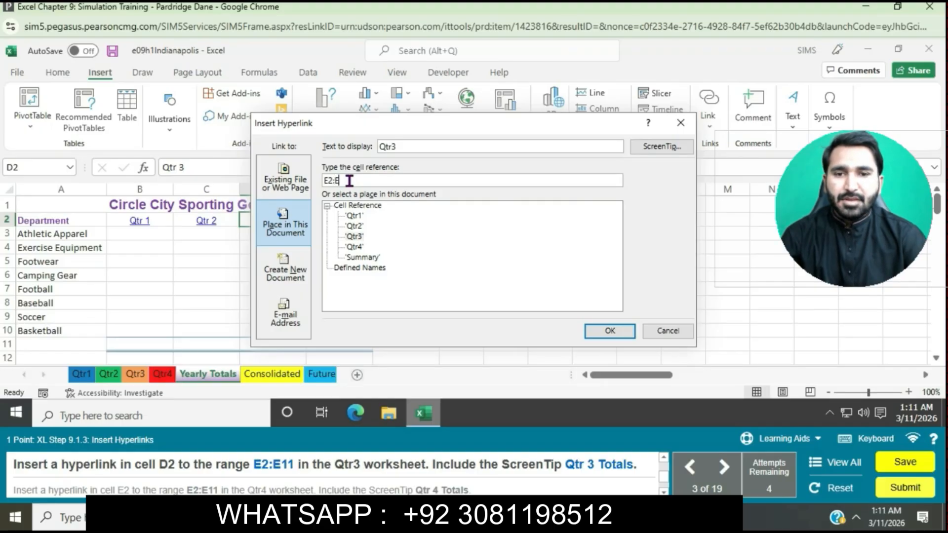
# Give the D2 hyperlink the ScreenTip Qtr 3 Totals and insert the link.
pyautogui.click(660, 148)
pyautogui.write('Q')
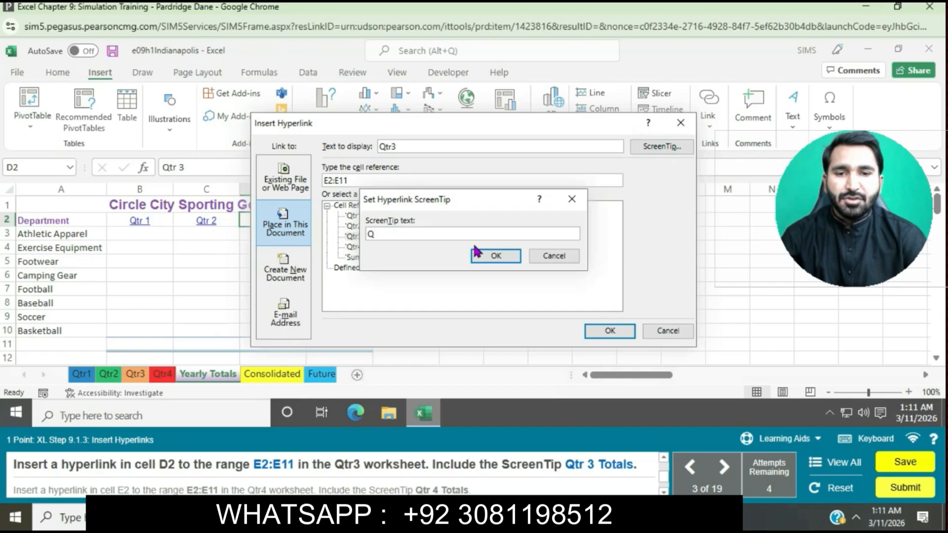
pyautogui.write('tr 3')
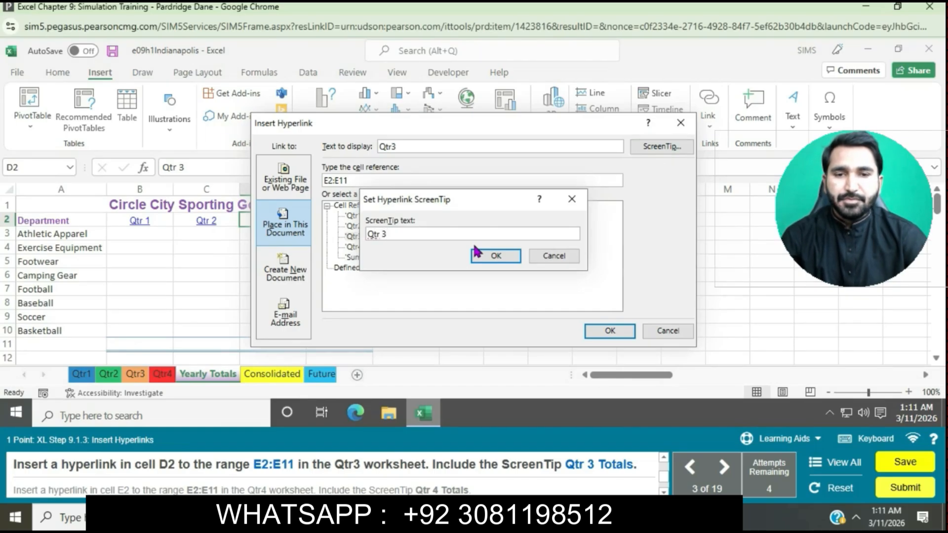
pyautogui.write(' Total')
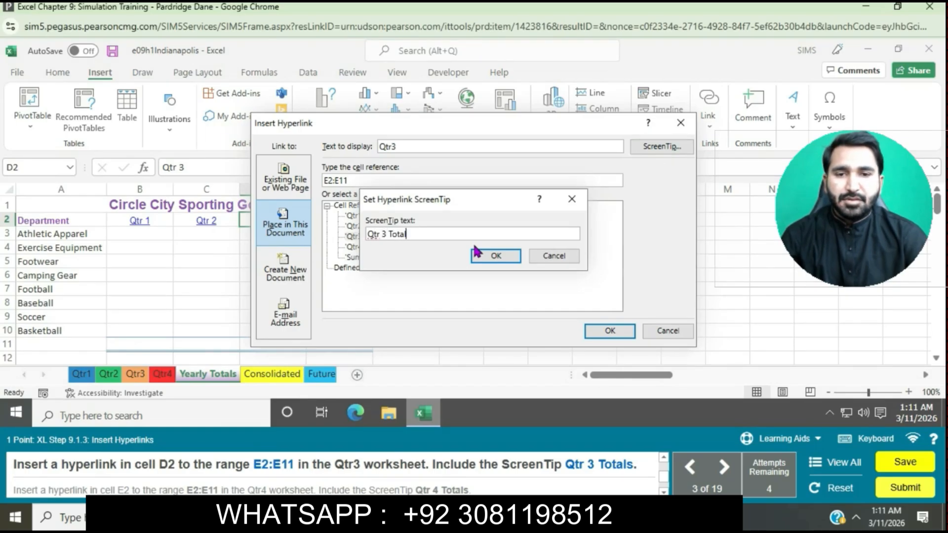
pyautogui.write('s')
pyautogui.click(486, 255)
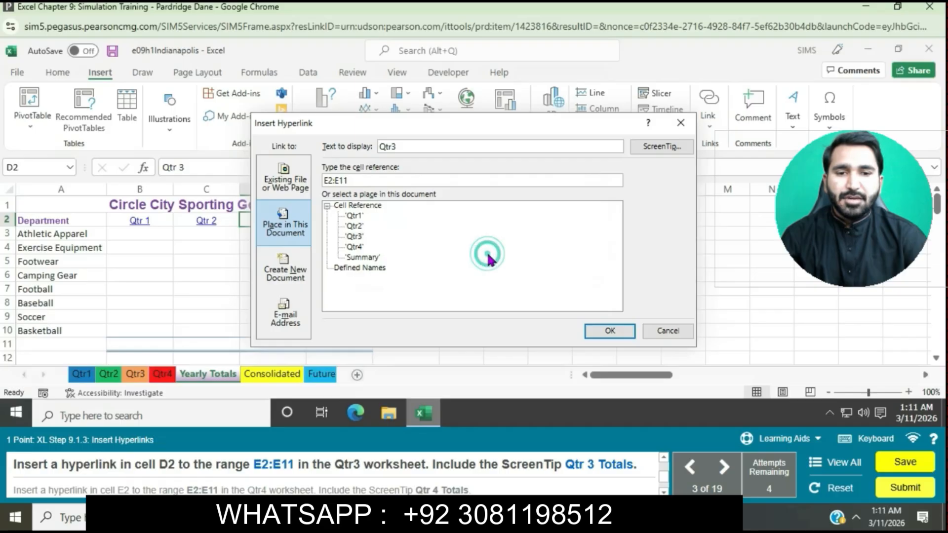
pyautogui.click(627, 332)
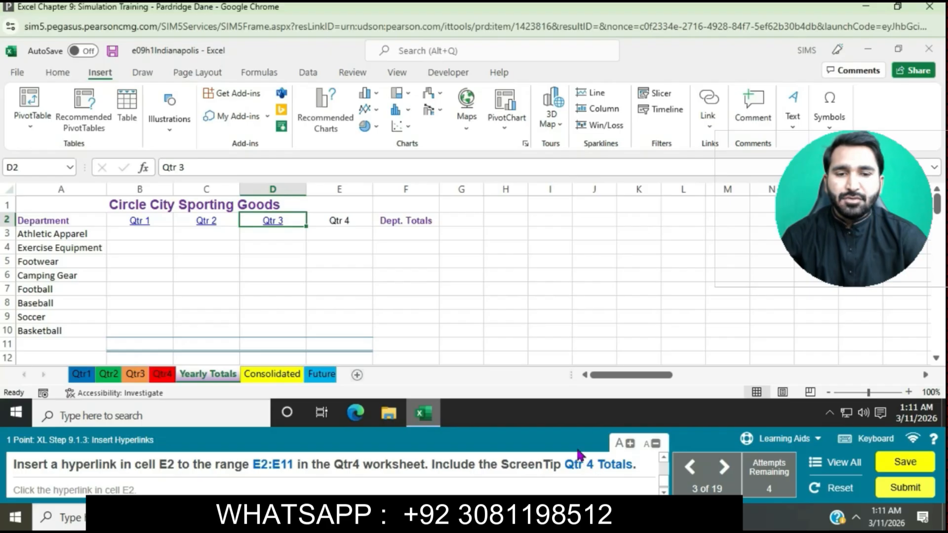
# Start a hyperlink in cell E2 to a place in this document, choosing the Qtr4 sheet as target.
pyautogui.click(339, 221)
pyautogui.rightClick(340, 220)
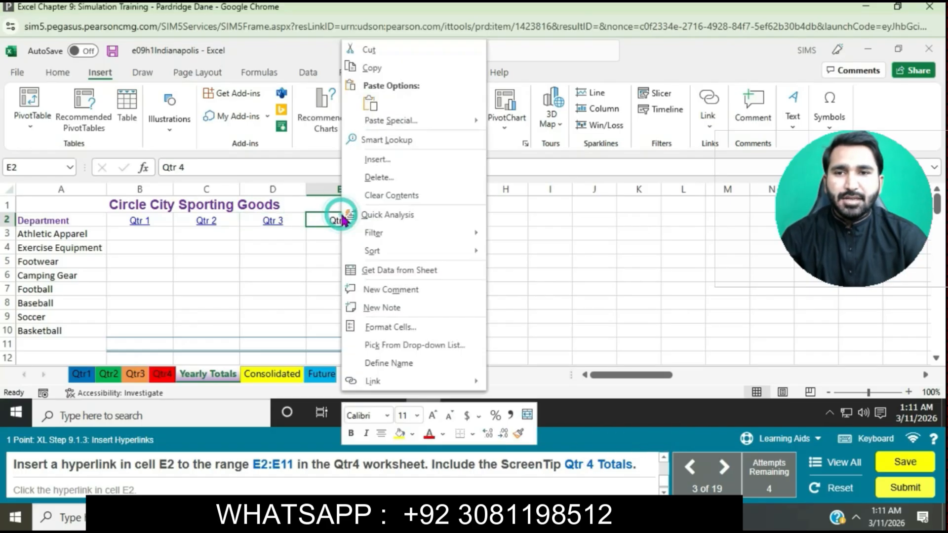
pyautogui.click(400, 380)
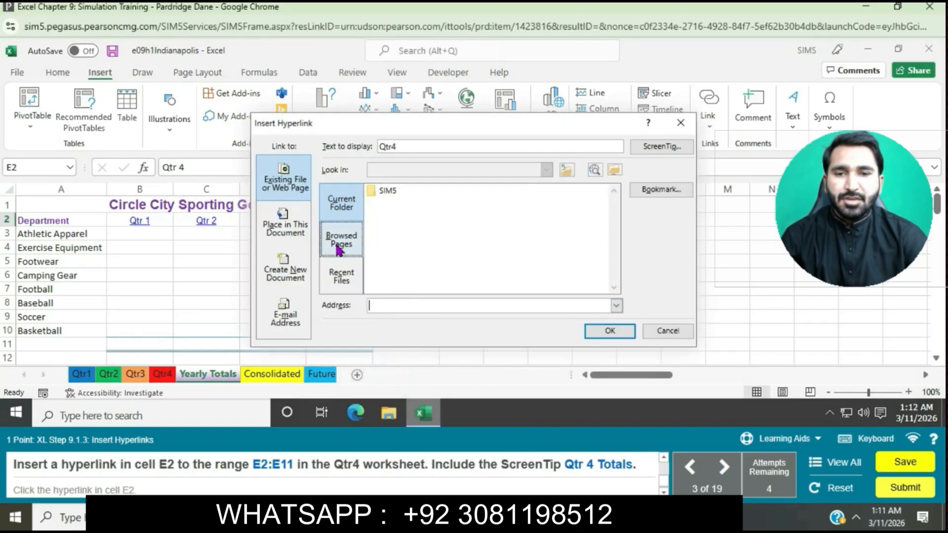
pyautogui.click(310, 241)
pyautogui.click(355, 247)
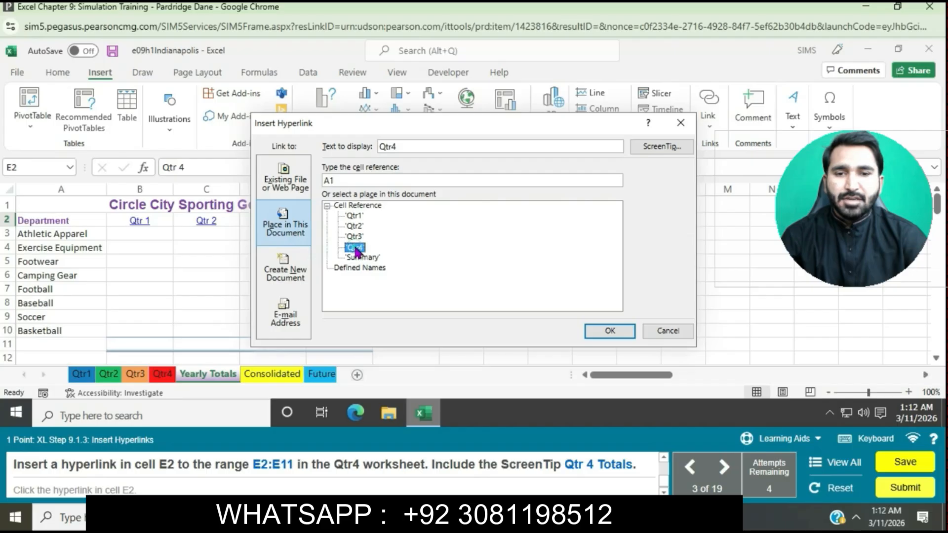
# Set the cell reference of the E2 hyperlink to E2:E11.
pyautogui.click(352, 180)
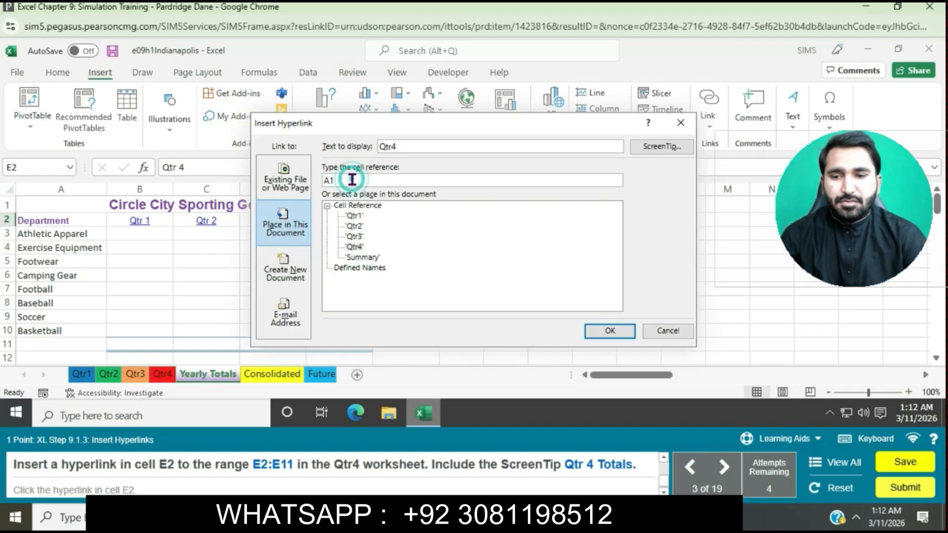
pyautogui.click(352, 179)
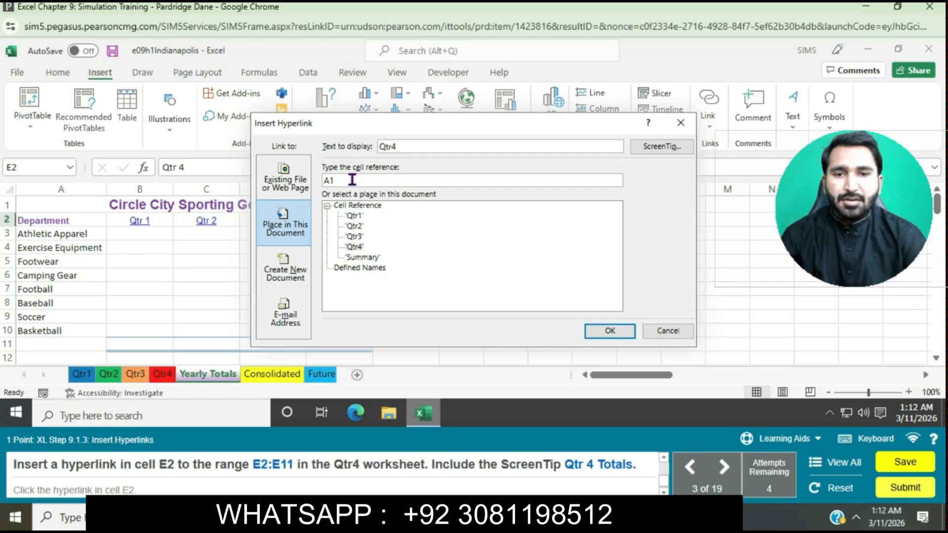
pyautogui.press('BackSpace')
pyautogui.press('BackSpace')
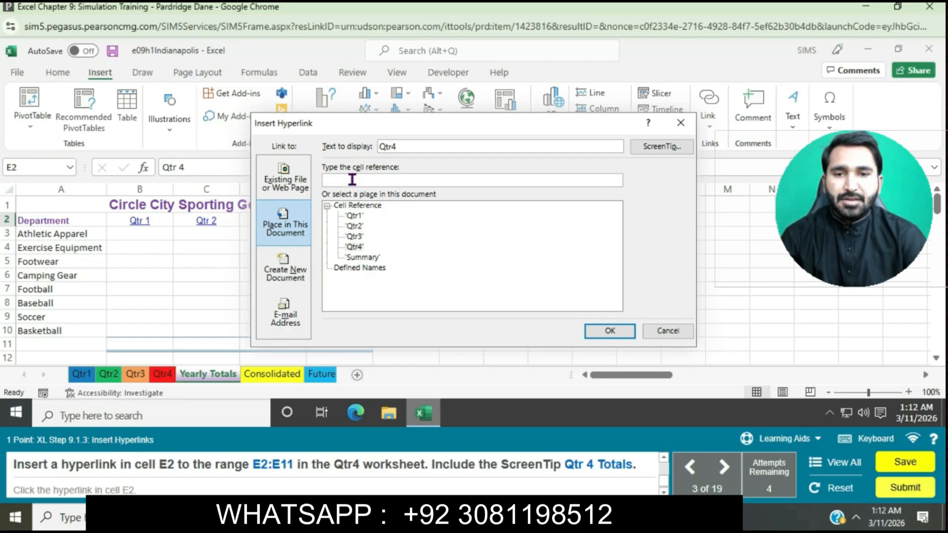
pyautogui.write('E2')
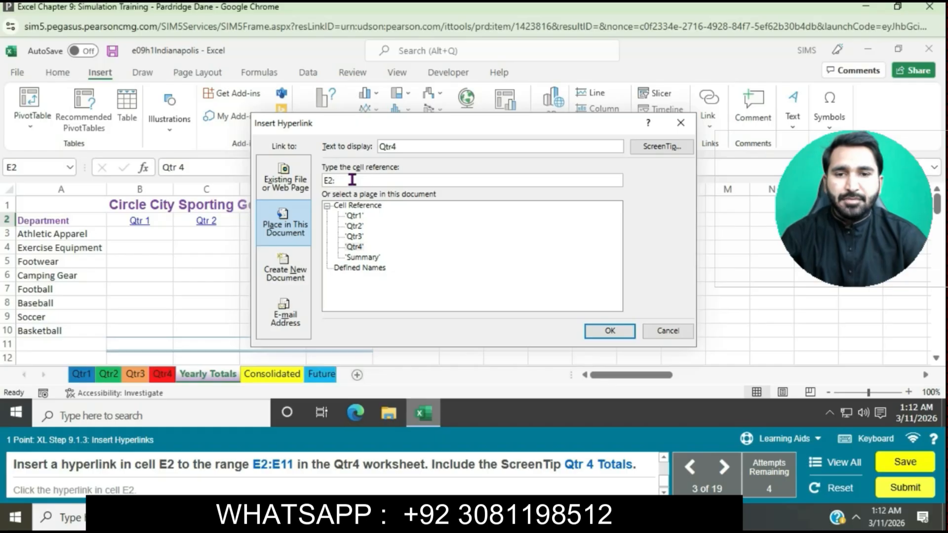
pyautogui.write(':E11')
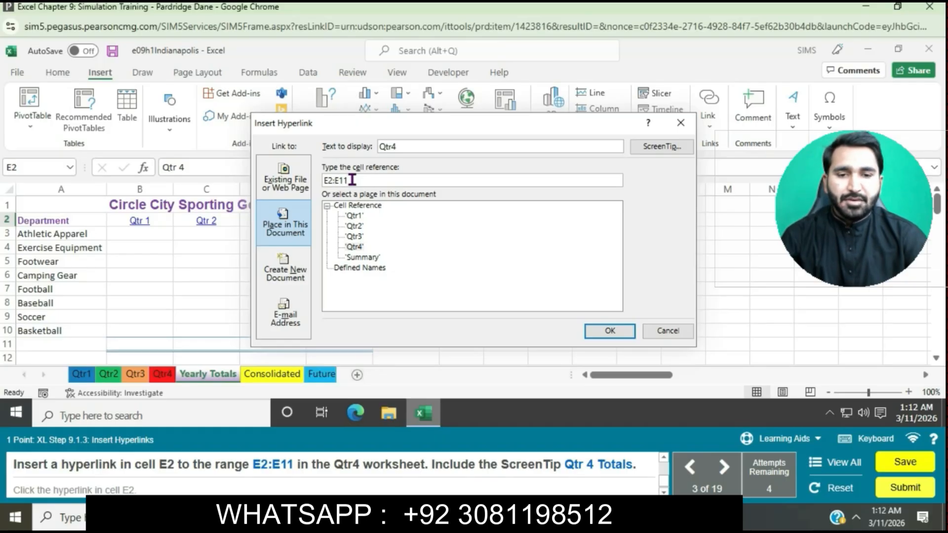
# Insert the E2 hyperlink with the ScreenTip Qtr 4 Totals and follow the link.
pyautogui.click(662, 146)
pyautogui.write('Q')
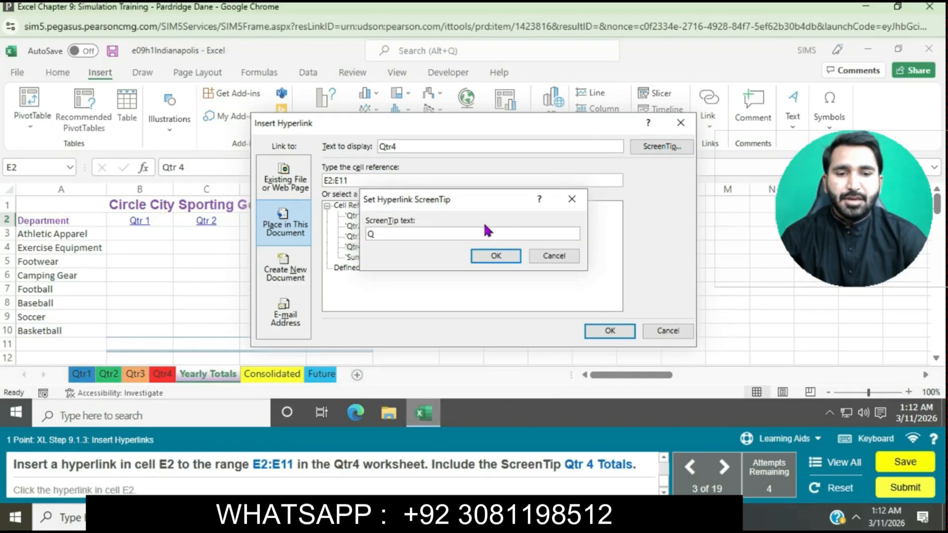
pyautogui.write('tr 4')
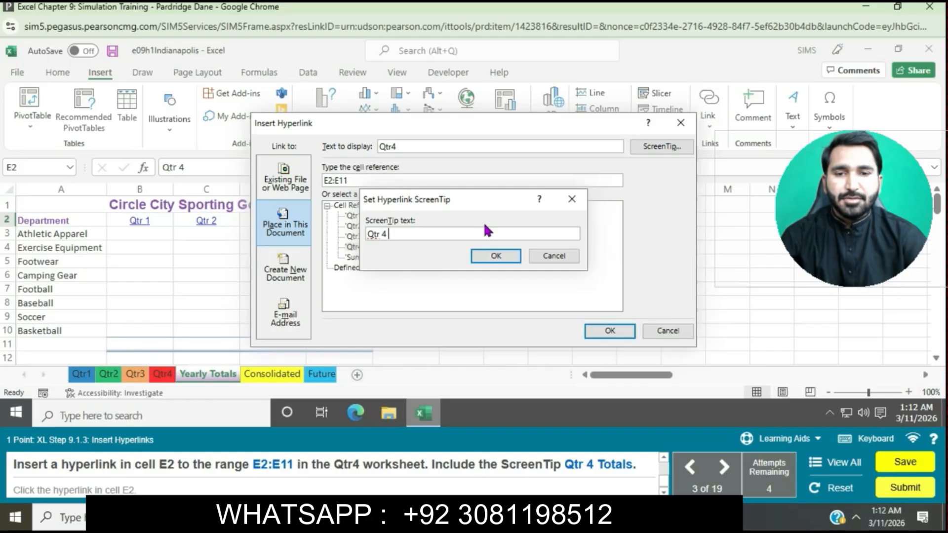
pyautogui.write(' T')
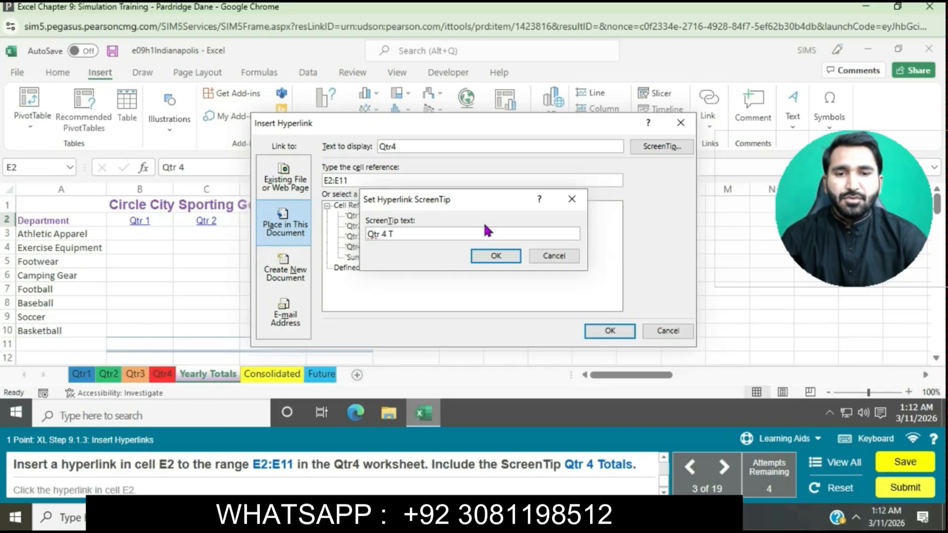
pyautogui.write('otals')
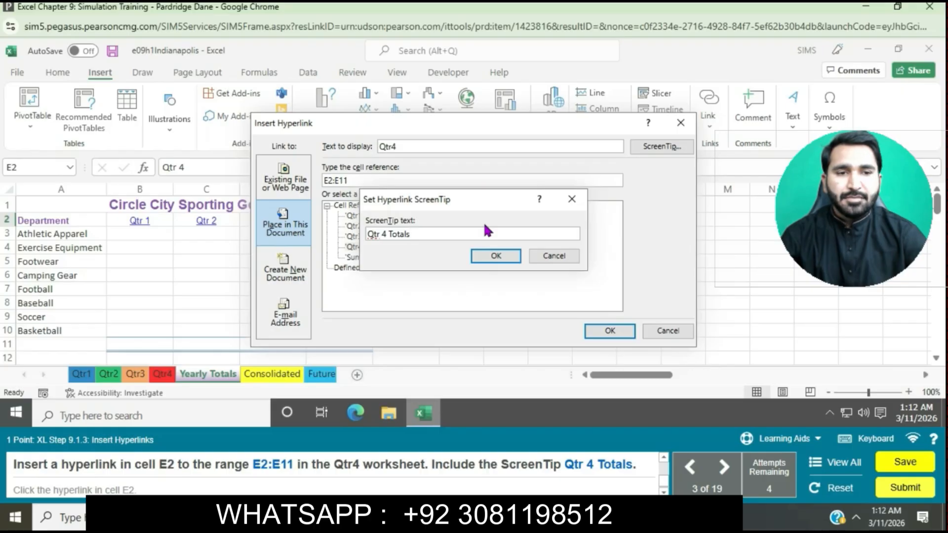
pyautogui.click(498, 261)
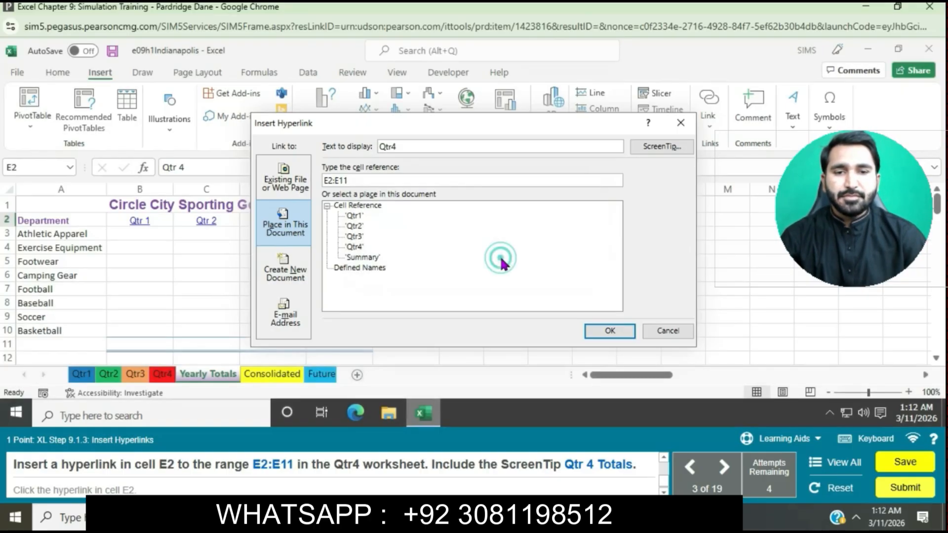
pyautogui.click(611, 330)
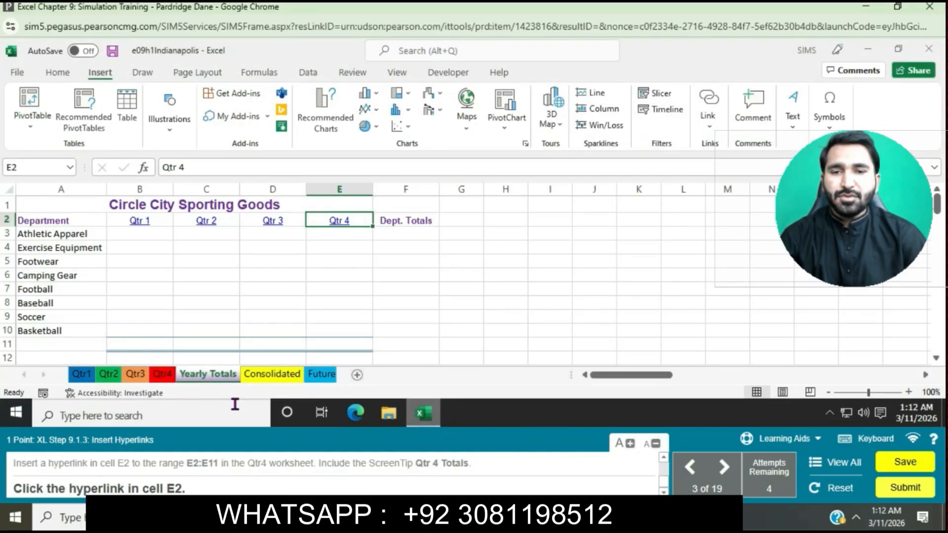
pyautogui.click(340, 226)
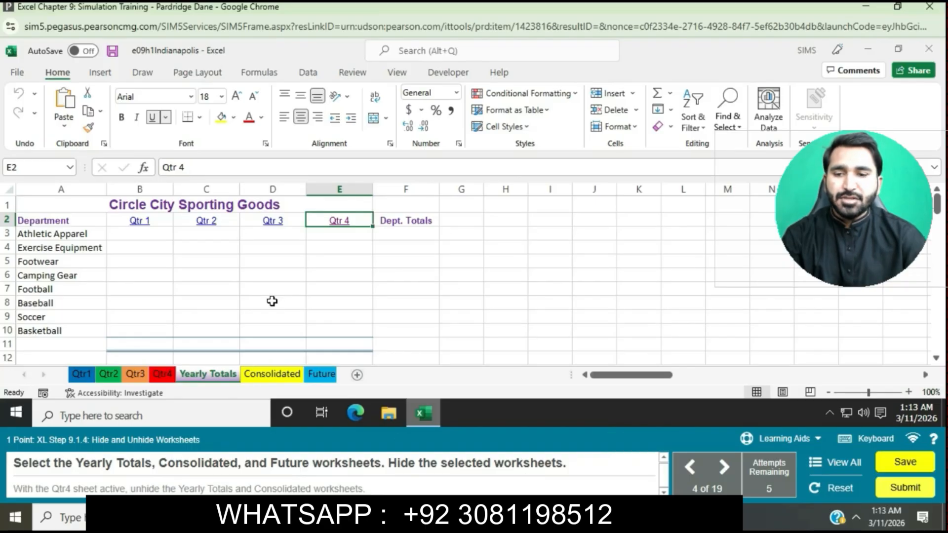
# Group the Yearly Totals, Consolidated and Future worksheets and hide them.
pyautogui.keyDown('ctrl'); pyautogui.click(266, 378); pyautogui.keyUp('ctrl')
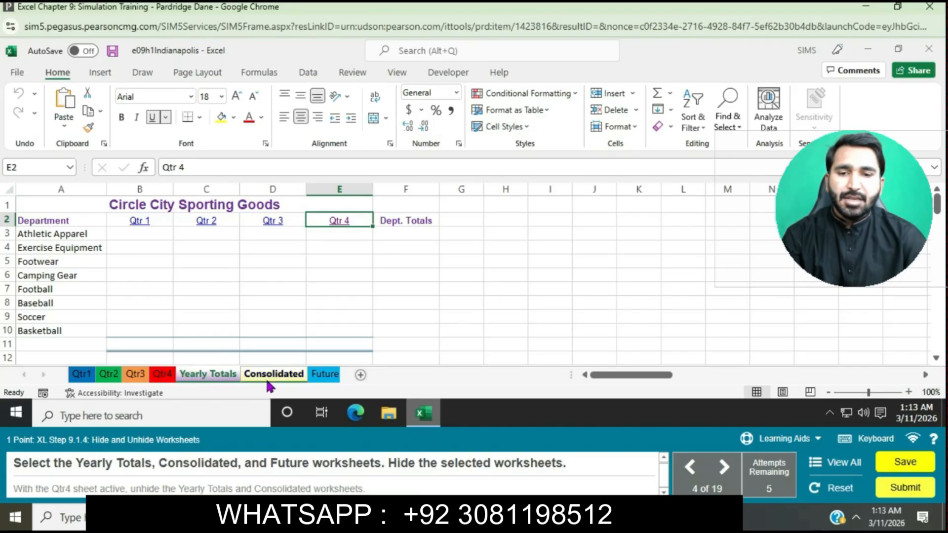
pyautogui.keyDown('ctrl'); pyautogui.click(326, 378); pyautogui.keyUp('ctrl')
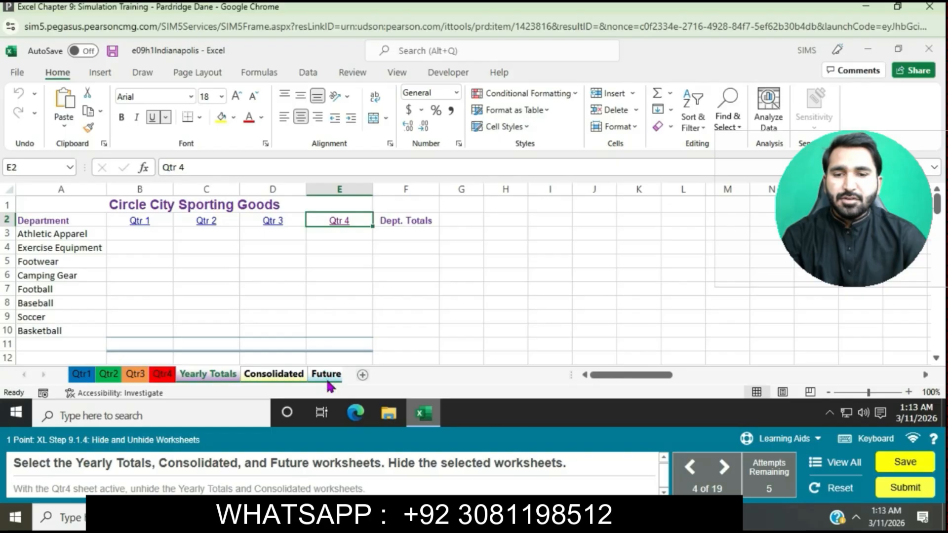
pyautogui.rightClick(328, 383)
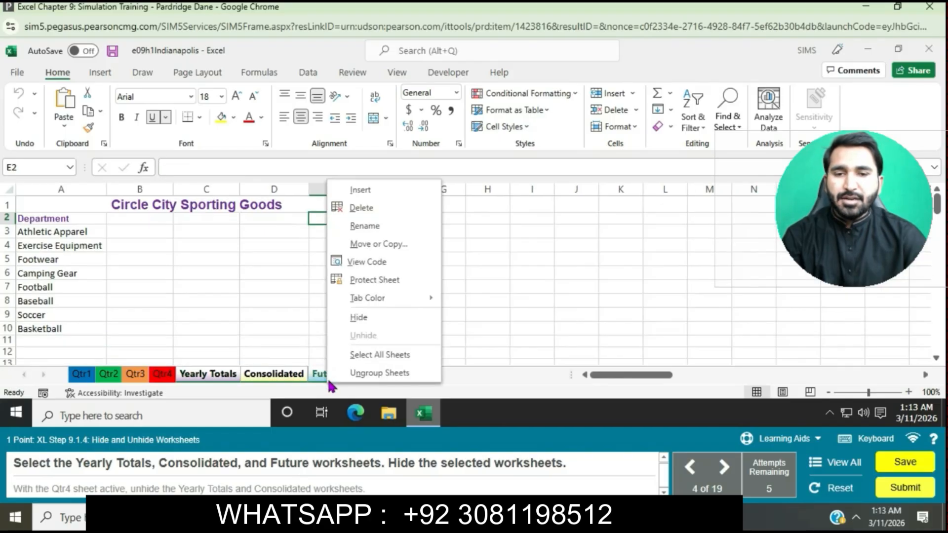
pyautogui.click(375, 318)
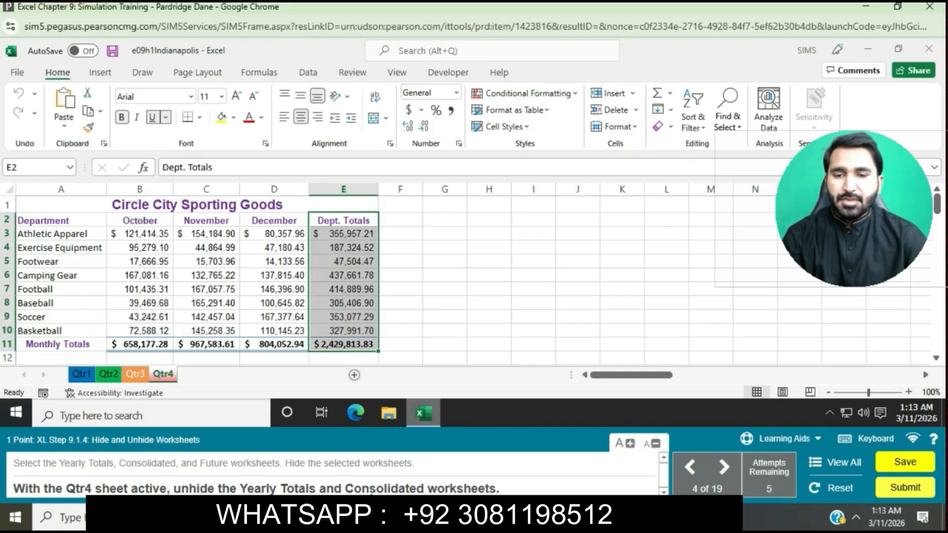
# Unhide the Yearly Totals and Consolidated worksheets together while the Qtr4 sheet is active.
pyautogui.rightClick(159, 379)
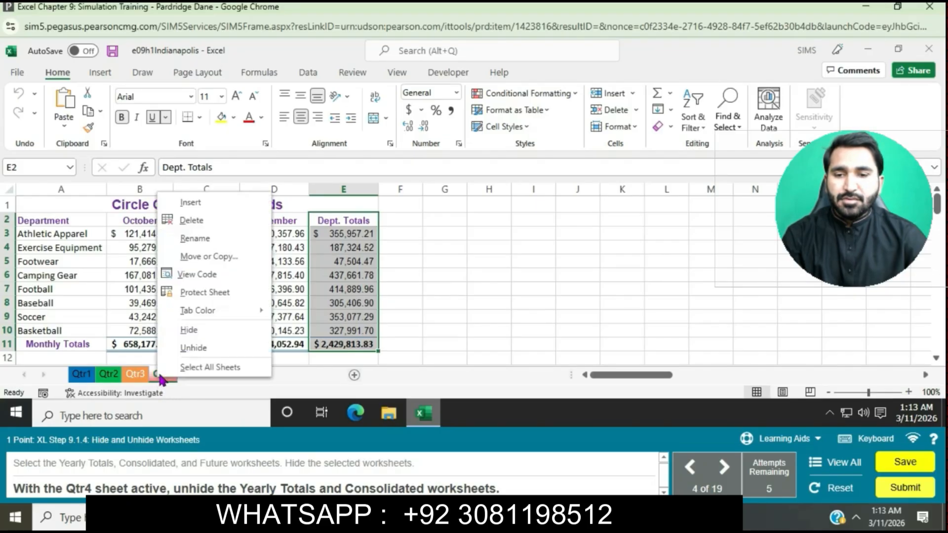
pyautogui.click(190, 347)
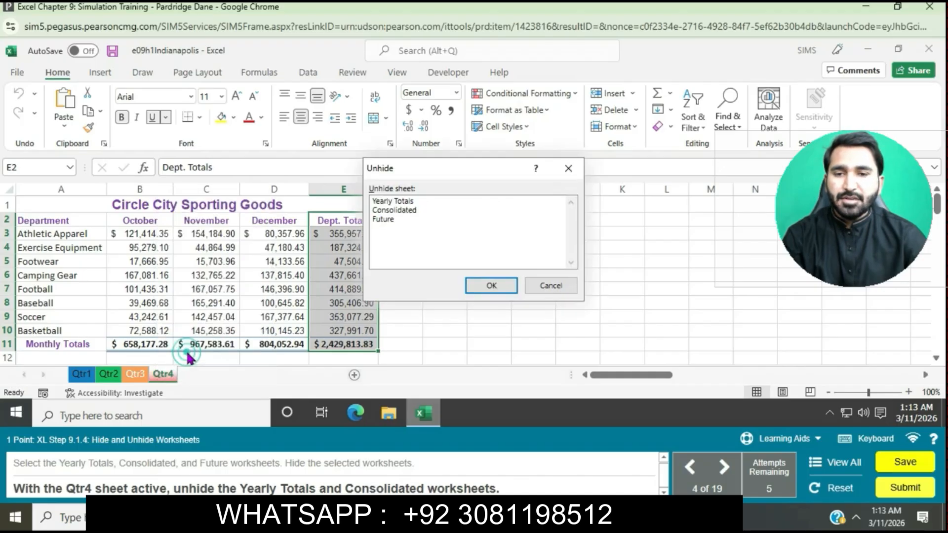
pyautogui.click(398, 202)
pyautogui.click(501, 288)
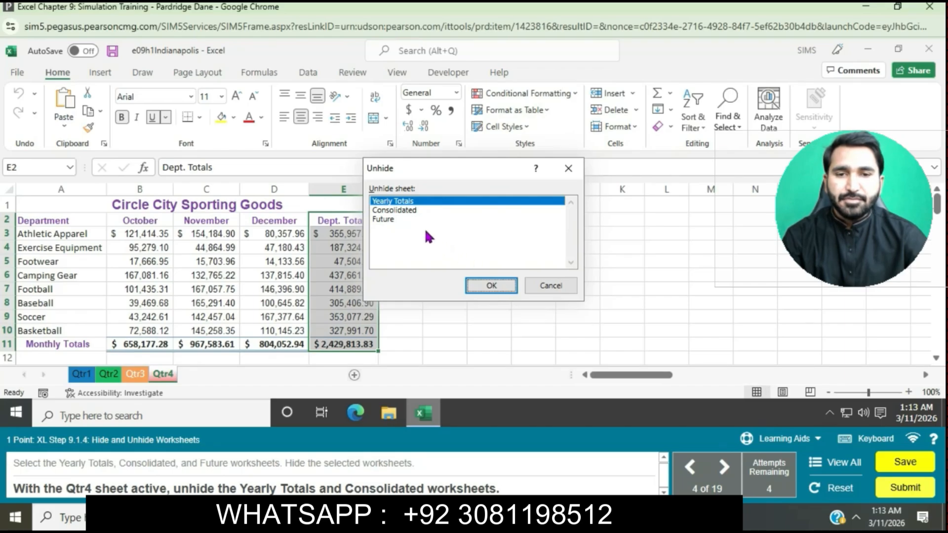
pyautogui.keyDown('ctrl'); pyautogui.click(395, 211); pyautogui.keyUp('ctrl')
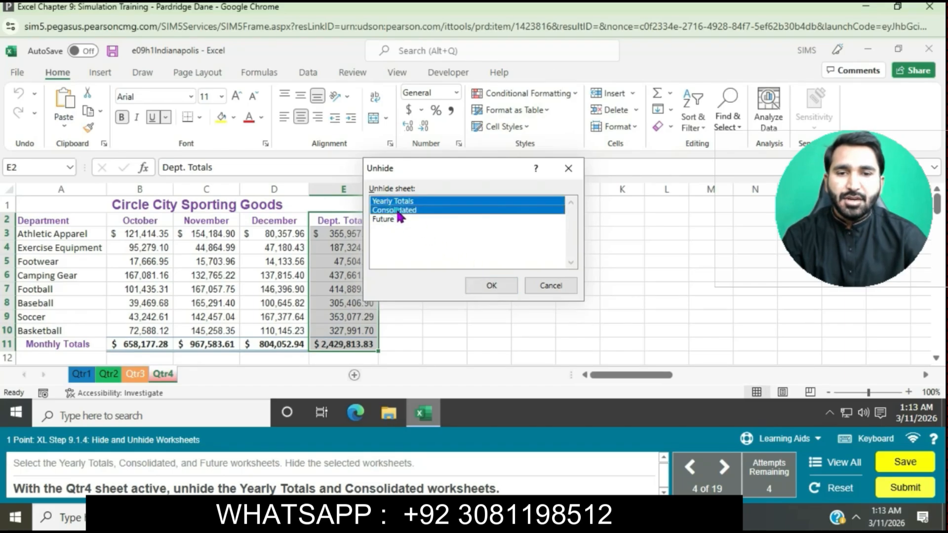
pyautogui.click(492, 286)
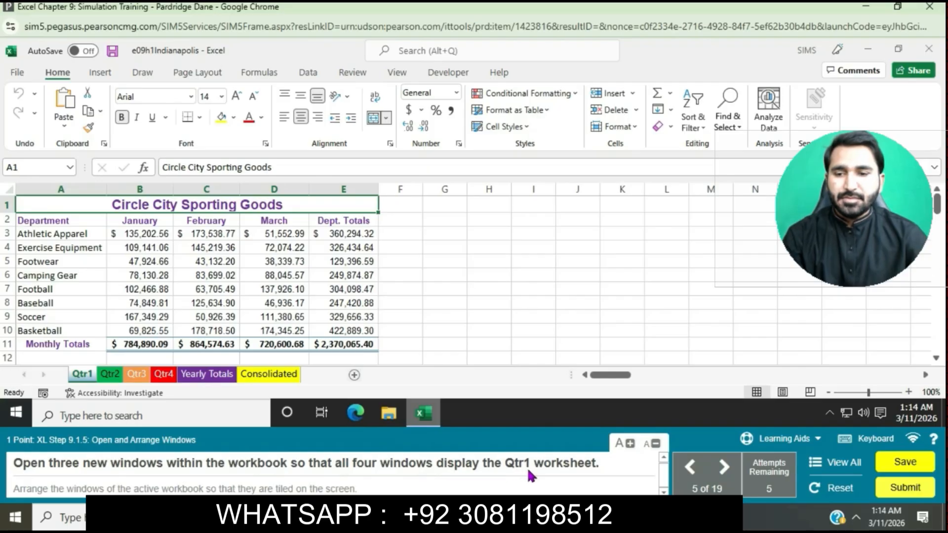
# Open three new windows of the workbook on the Qtr1 sheet and arrange the active workbook's windows as Tiled.
pyautogui.click(408, 76)
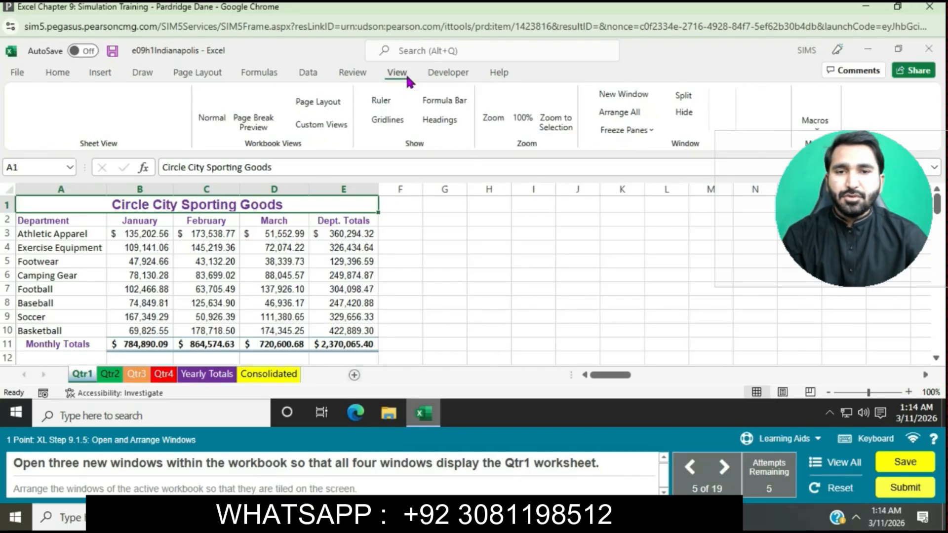
pyautogui.click(618, 94)
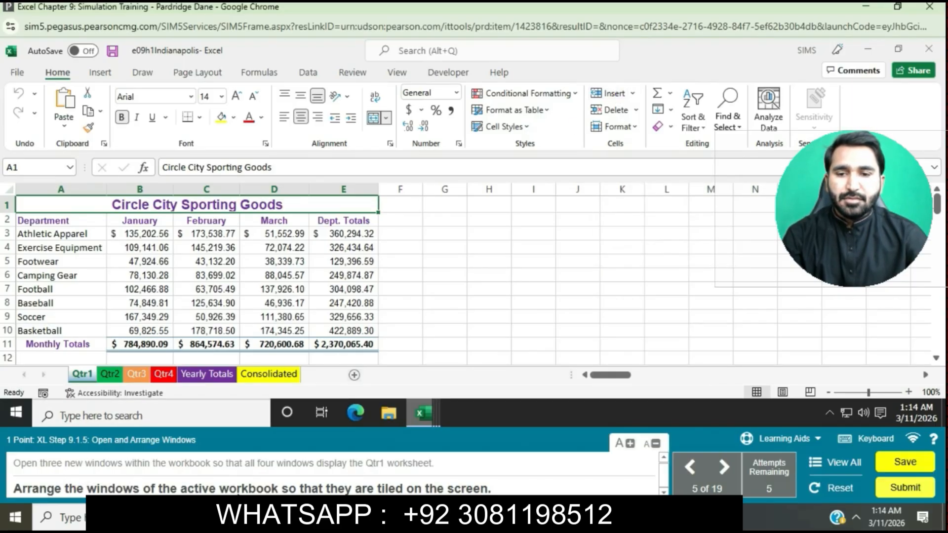
pyautogui.click(447, 72)
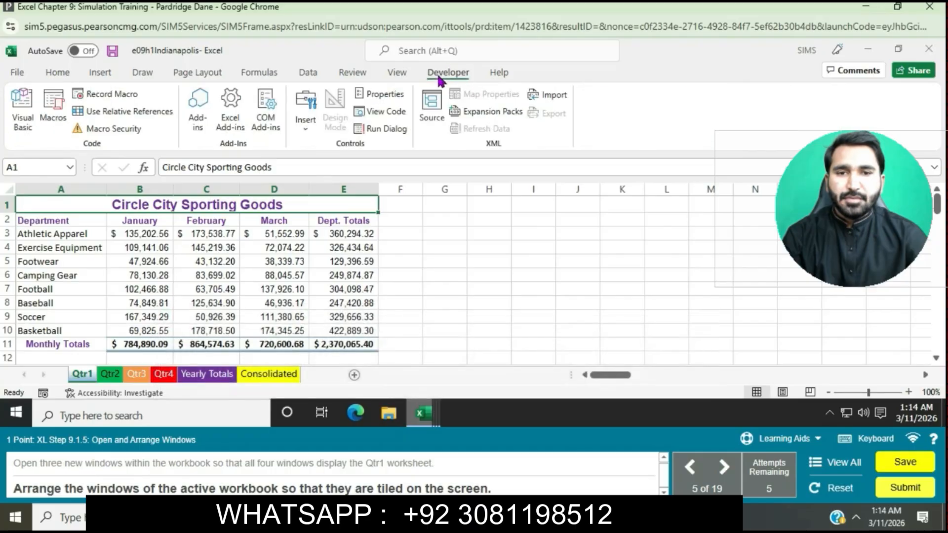
pyautogui.click(401, 74)
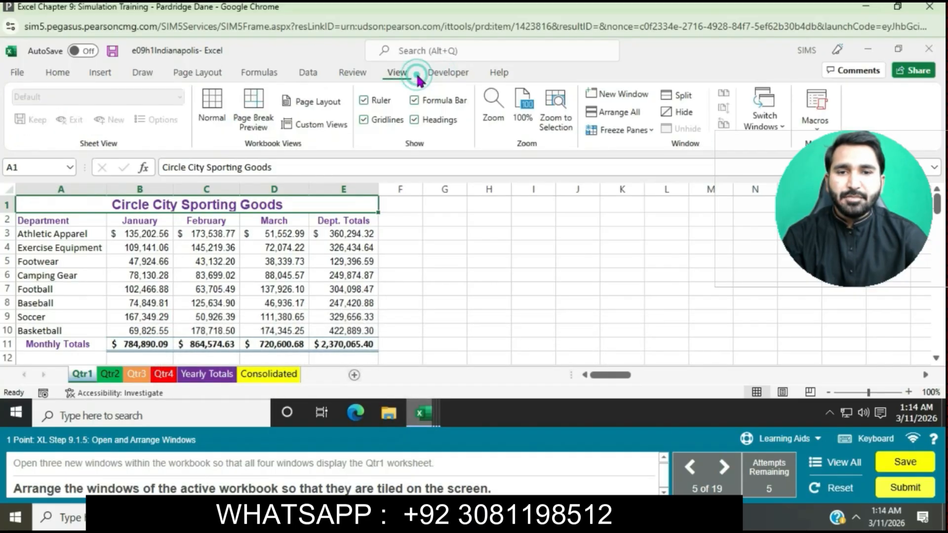
pyautogui.click(587, 114)
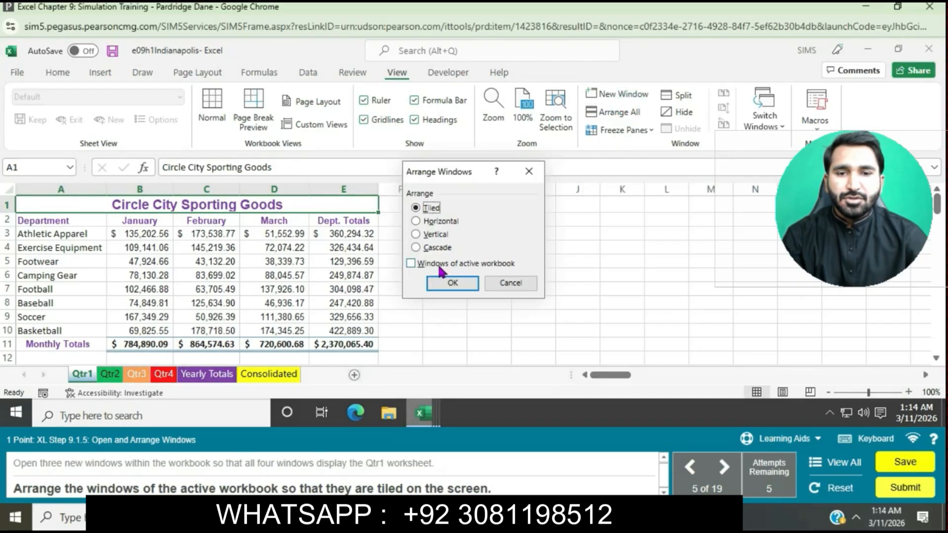
pyautogui.click(412, 264)
pyautogui.click(453, 284)
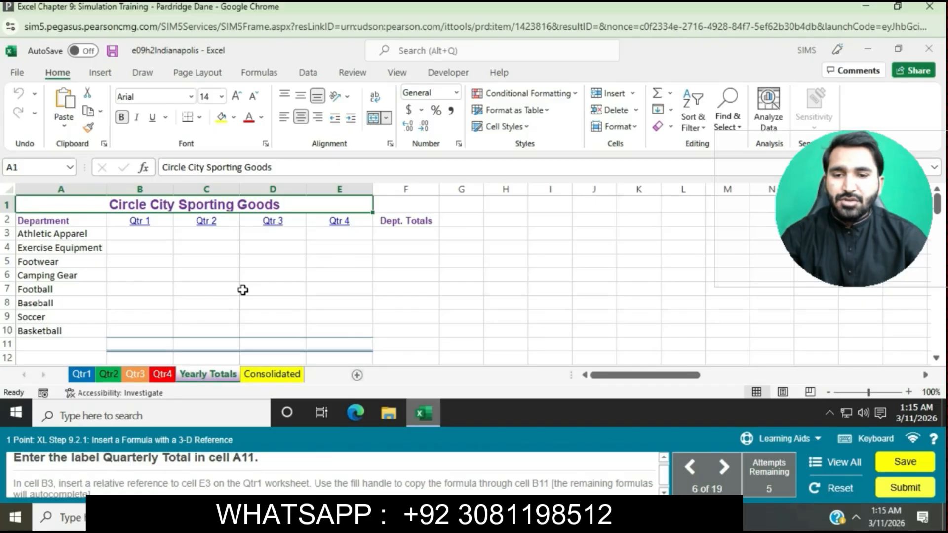
# Enter the label Quarterly Total in cell A11 of the Yearly Totals sheet.
pyautogui.click(74, 342)
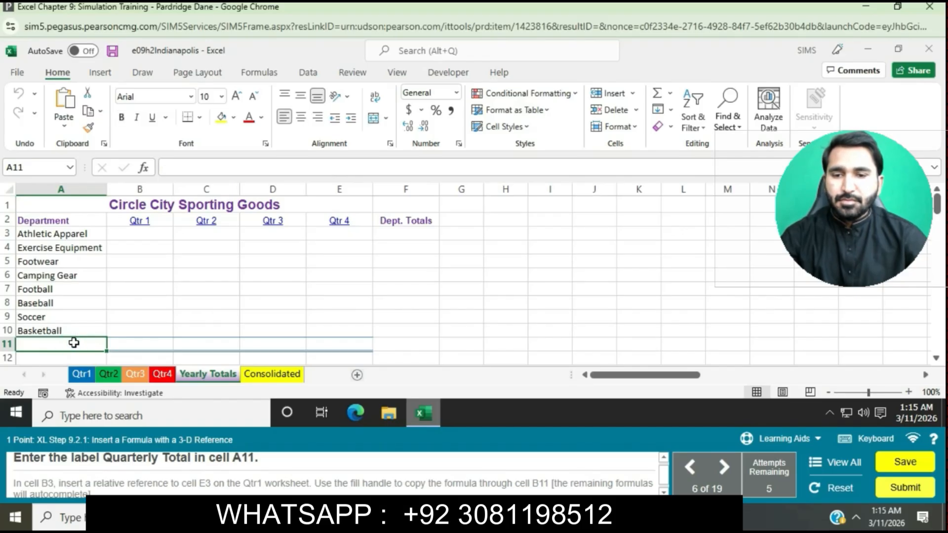
pyautogui.write('Q')
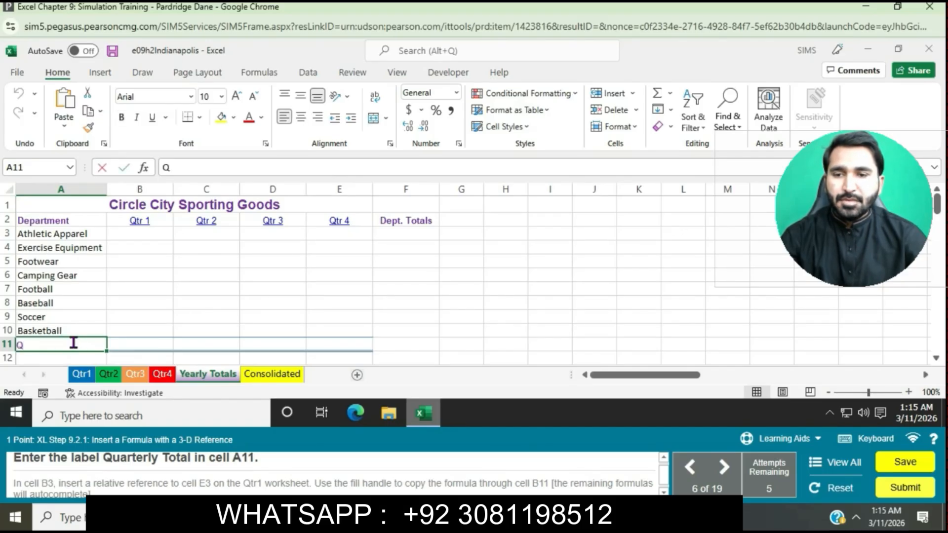
pyautogui.write('uar')
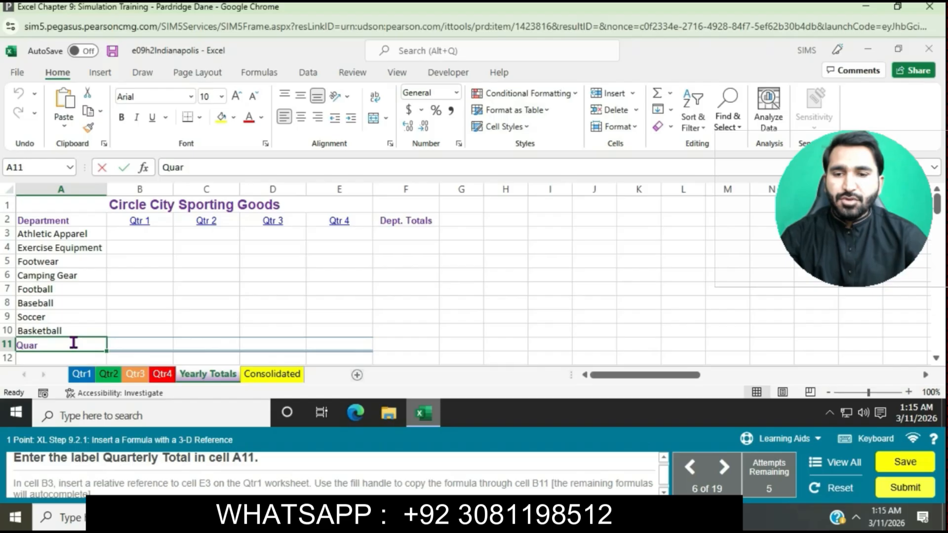
pyautogui.write('terly')
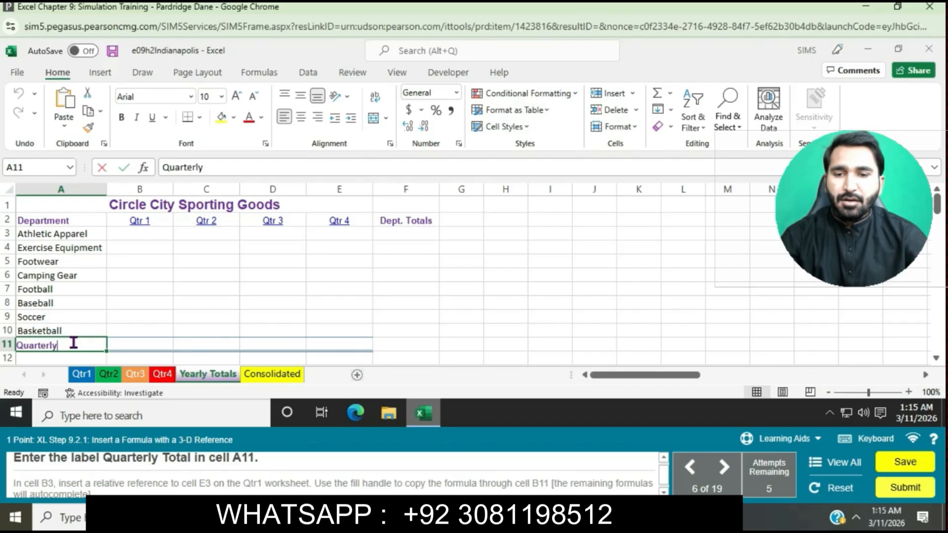
pyautogui.write(' To')
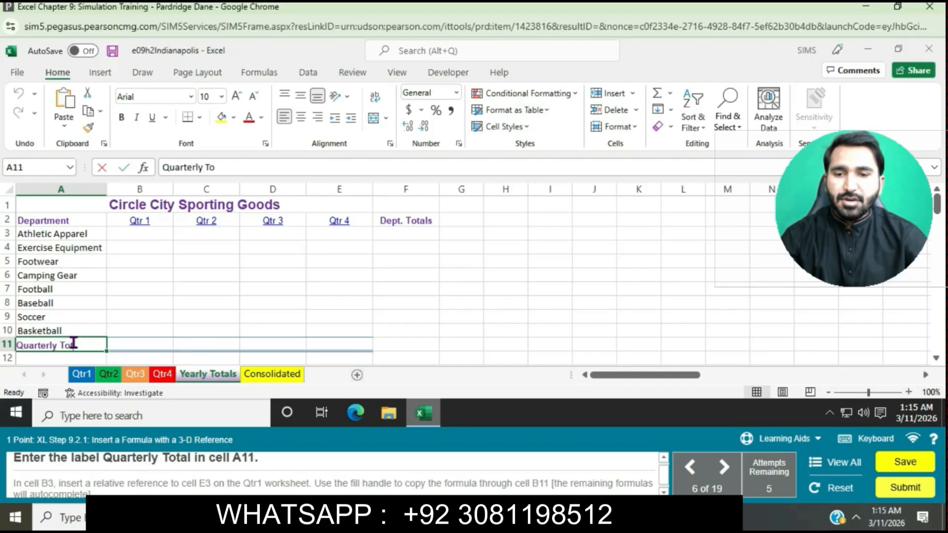
pyautogui.write('tal')
pyautogui.press('Return')
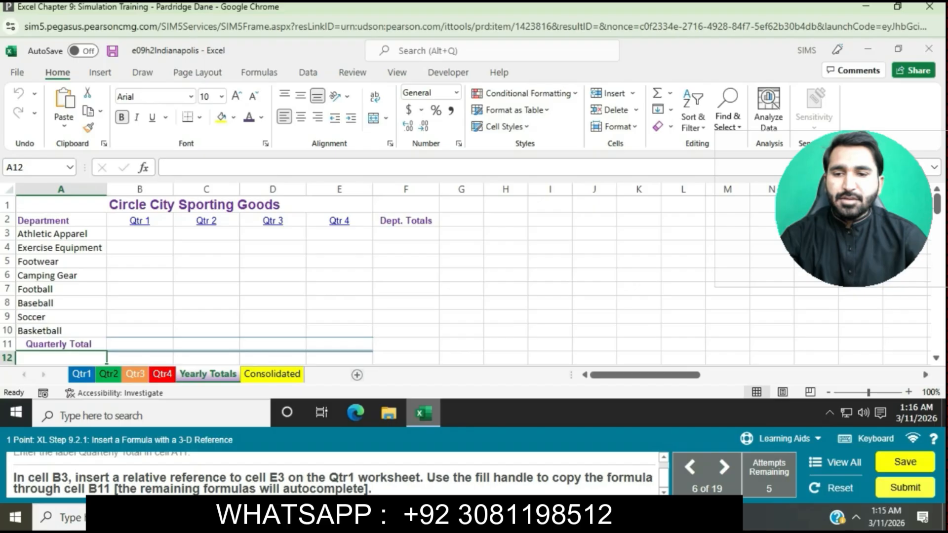
# Enter a formula in cell B3 of Yearly Totals that references cell E3 on the Qtr1 sheet.
pyautogui.click(145, 235)
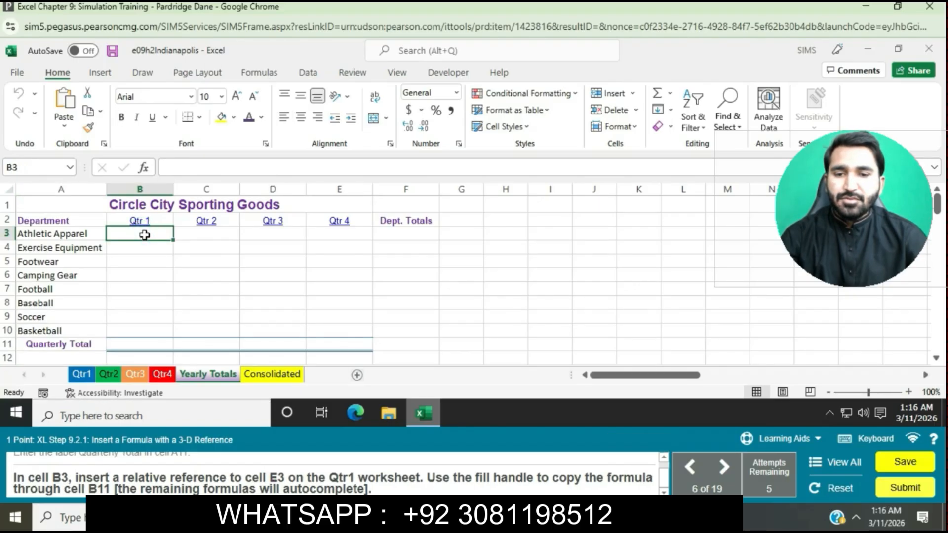
pyautogui.press('Return')
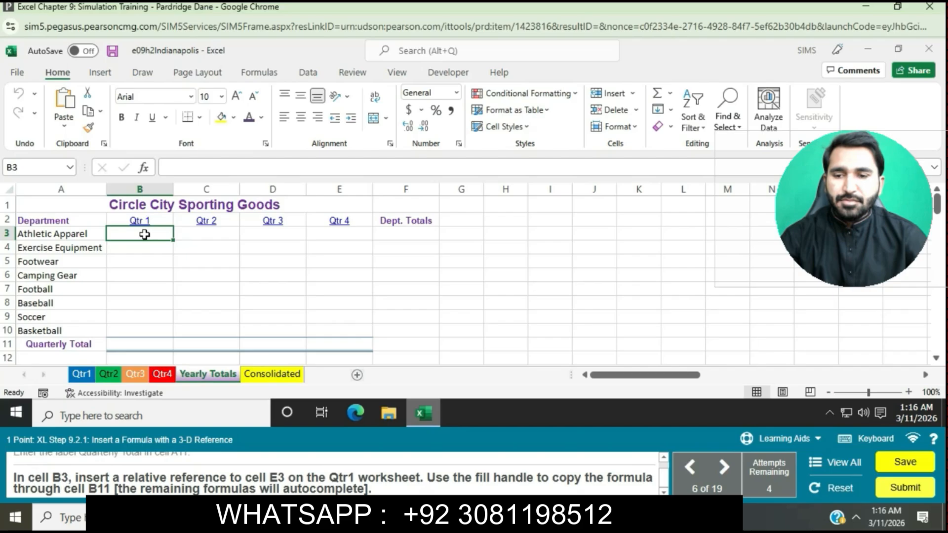
pyautogui.write('=')
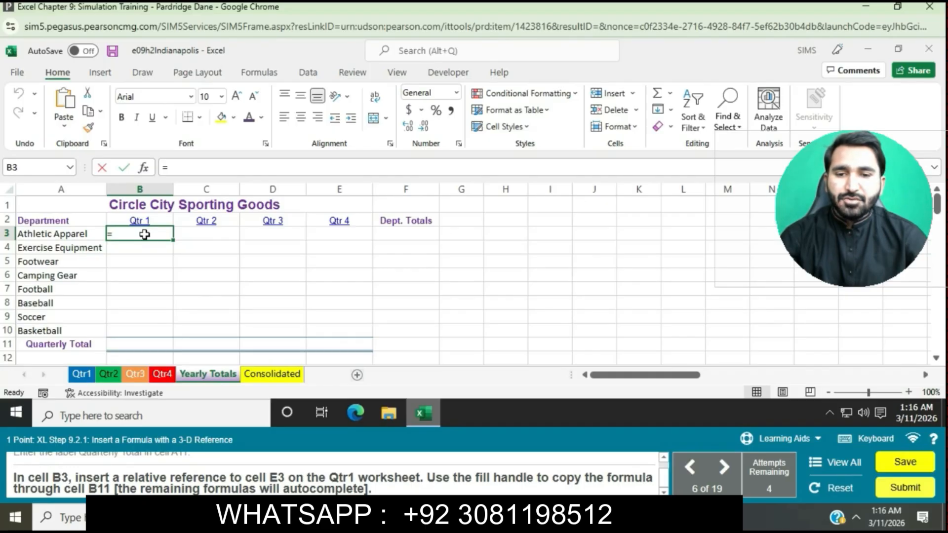
pyautogui.click(80, 374)
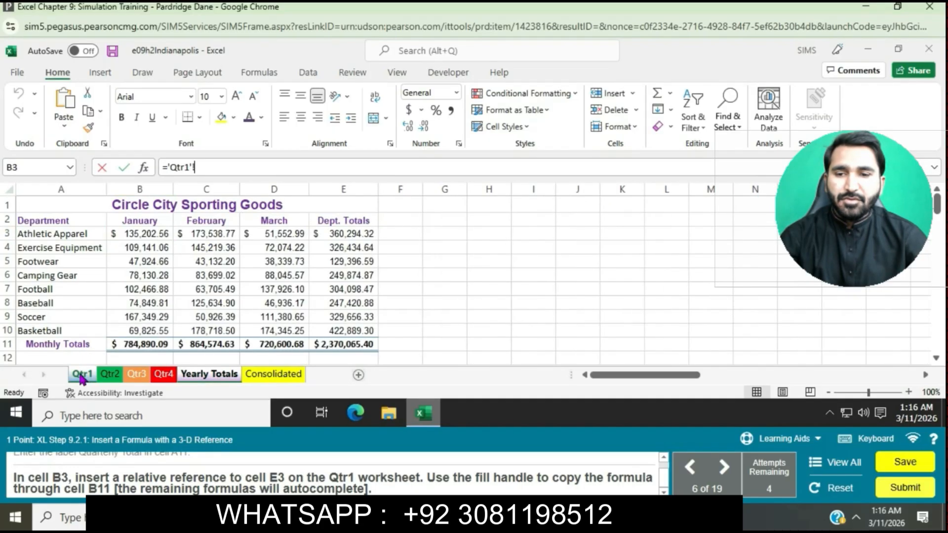
pyautogui.click(322, 236)
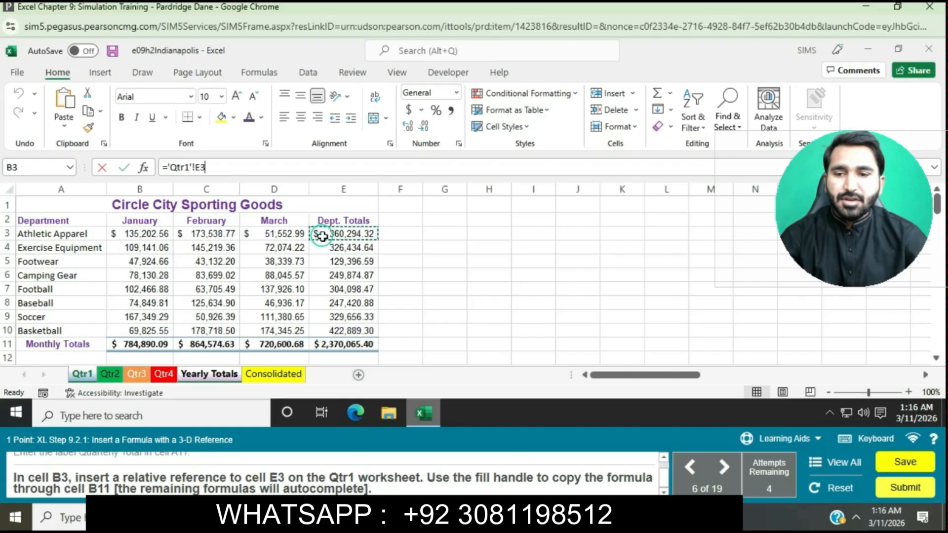
pyautogui.press('Return')
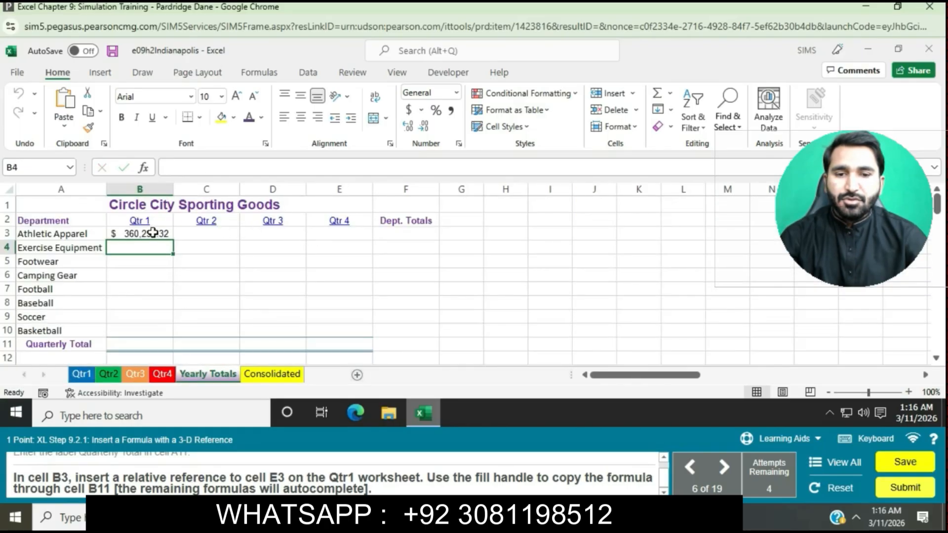
# Copy the formula in cell B3 of Yearly Totals down through cell B11 with the fill handle.
pyautogui.click(153, 232)
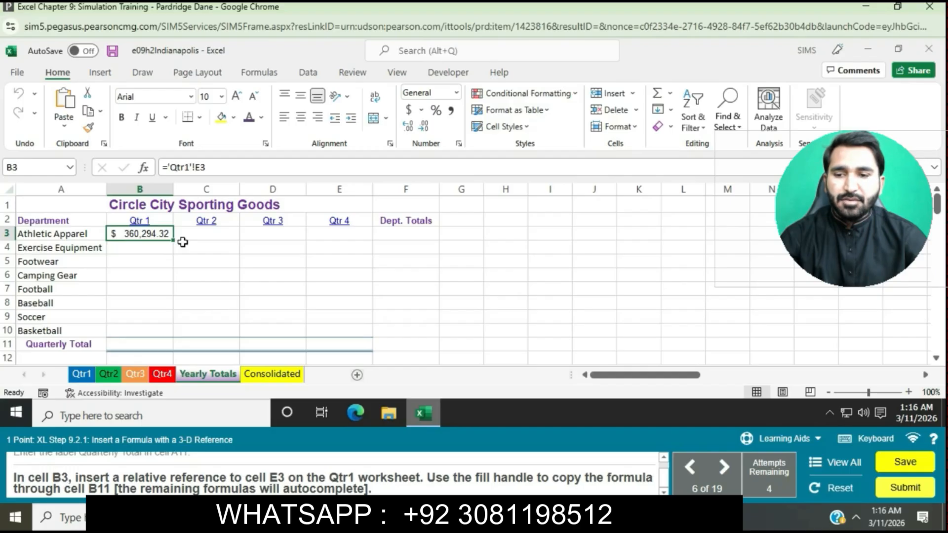
pyautogui.moveTo(173, 241); pyautogui.dragTo(159, 332)
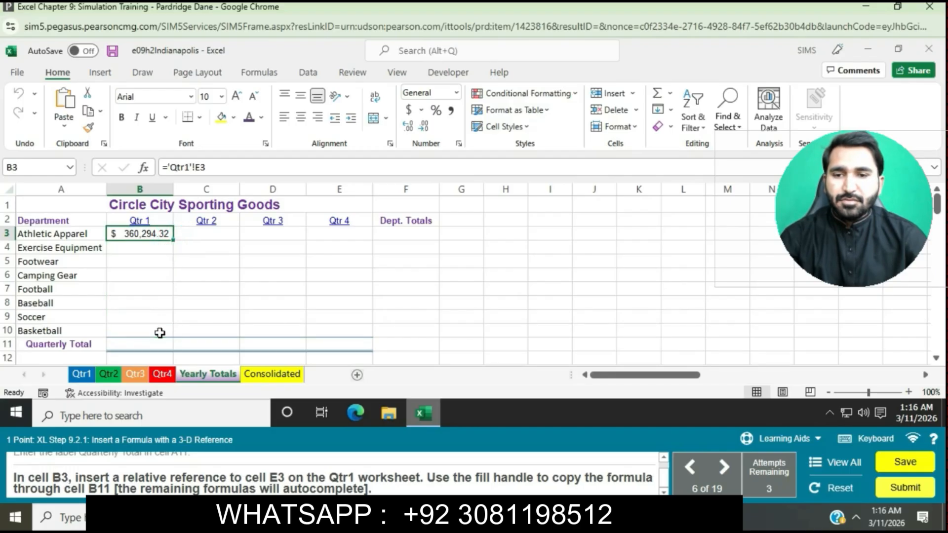
pyautogui.click(151, 235)
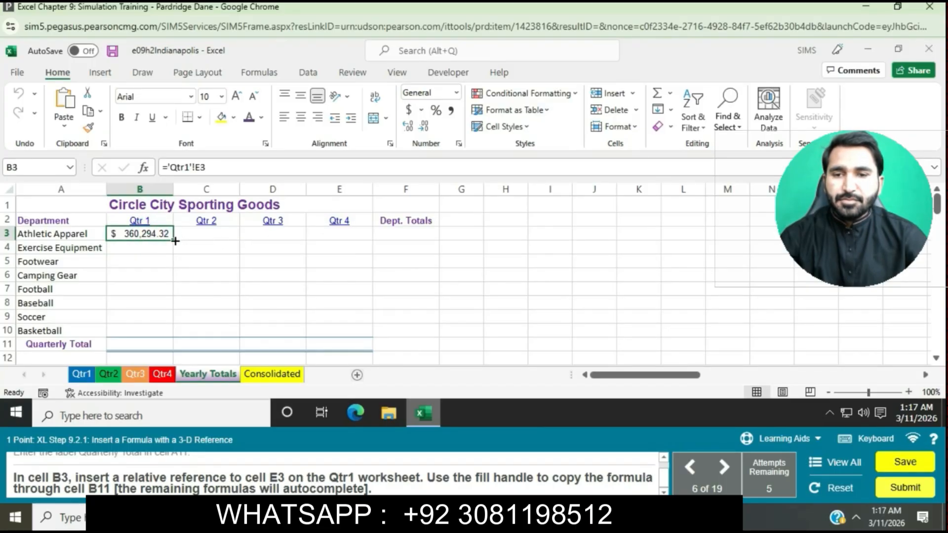
pyautogui.moveTo(175, 241); pyautogui.dragTo(148, 332)
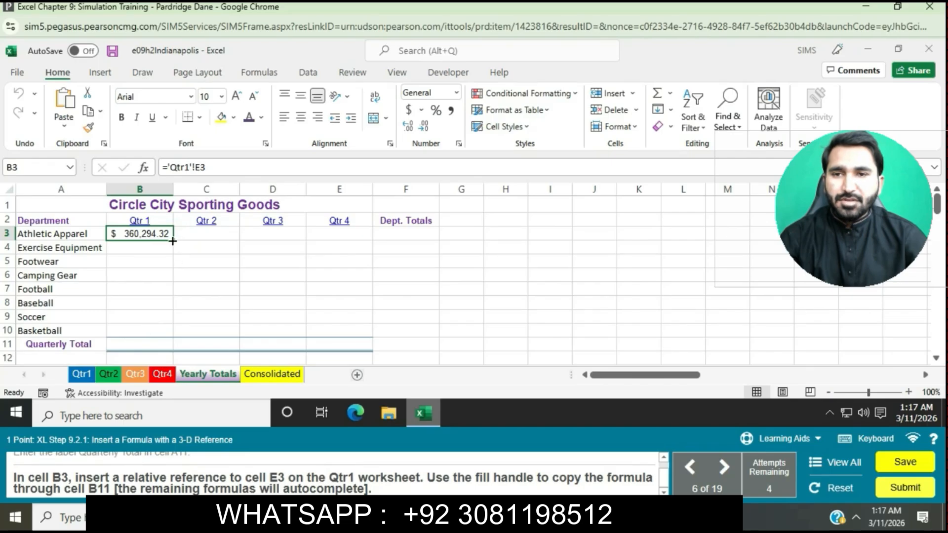
pyautogui.moveTo(172, 241); pyautogui.dragTo(159, 341)
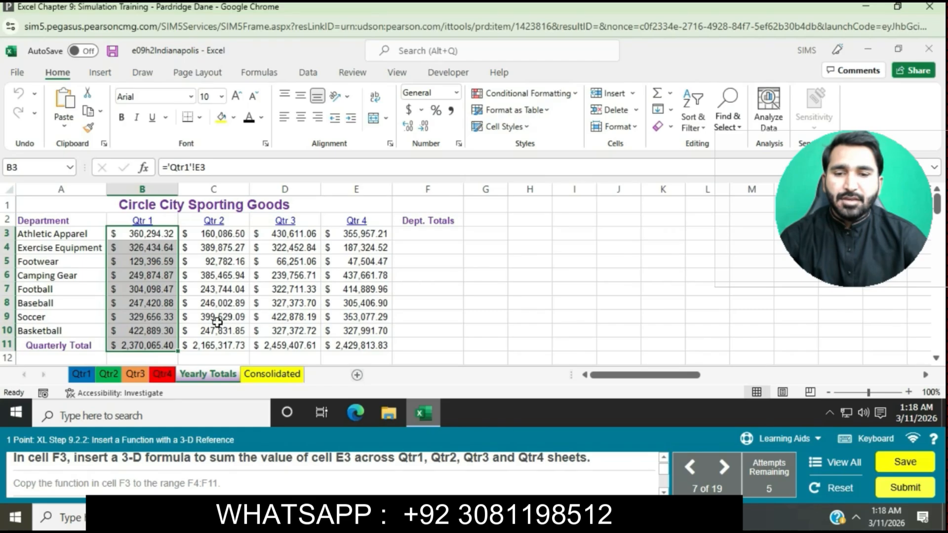
# Enter a formula in cell F3 of Yearly Totals that adds cell E3 from the Qtr1, Qtr2, Qtr3 and Qtr4 sheets.
pyautogui.click(420, 236)
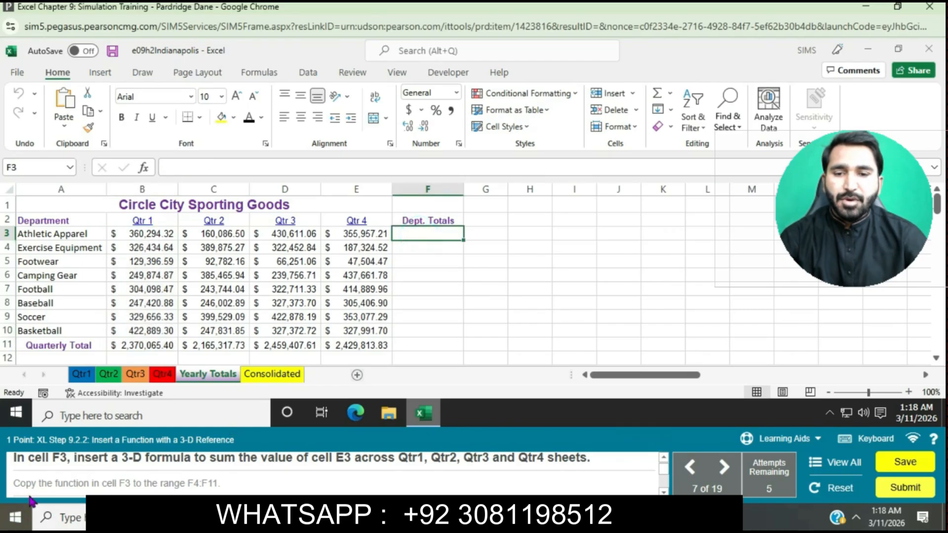
pyautogui.click(441, 232)
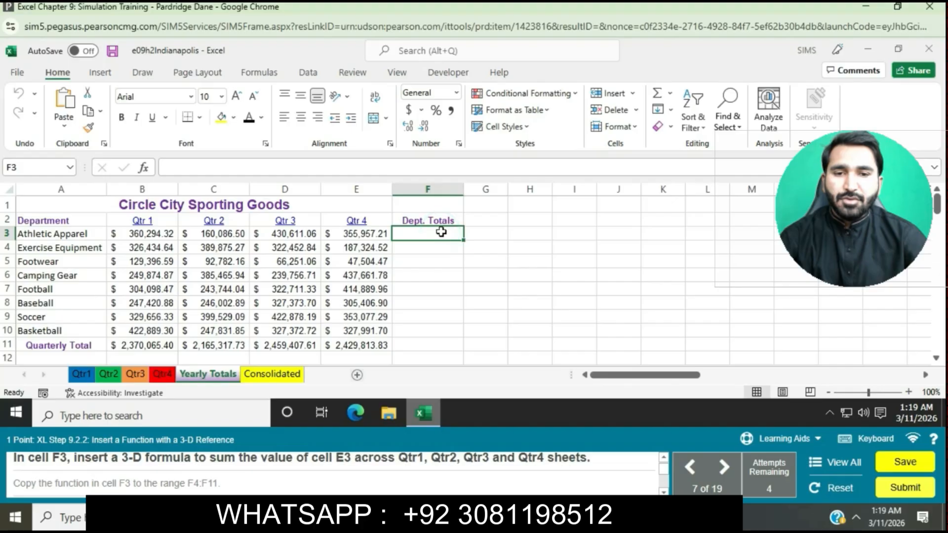
pyautogui.write('=')
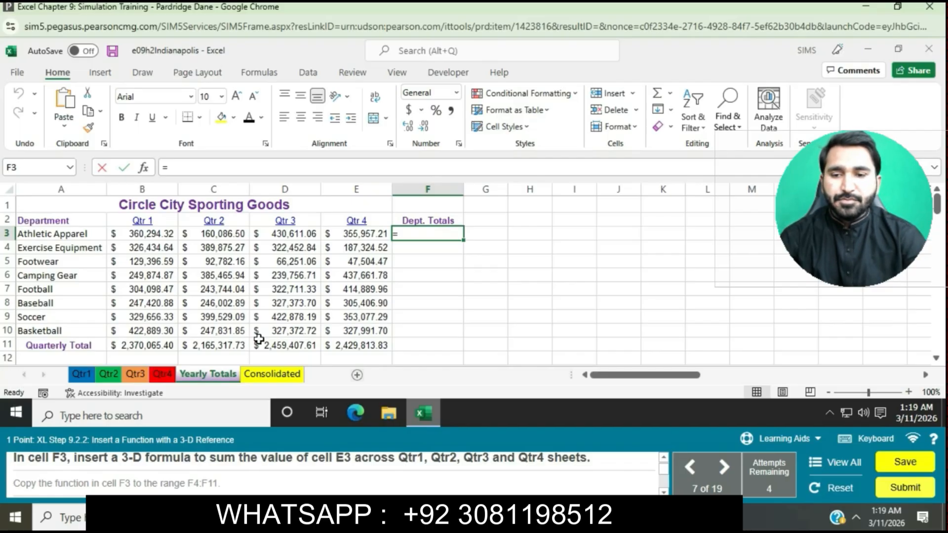
pyautogui.click(81, 374)
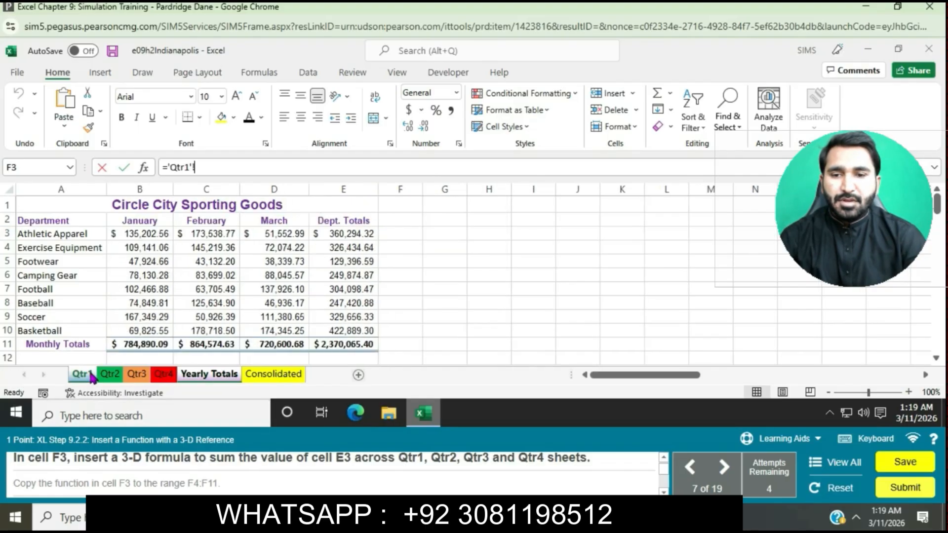
pyautogui.click(329, 239)
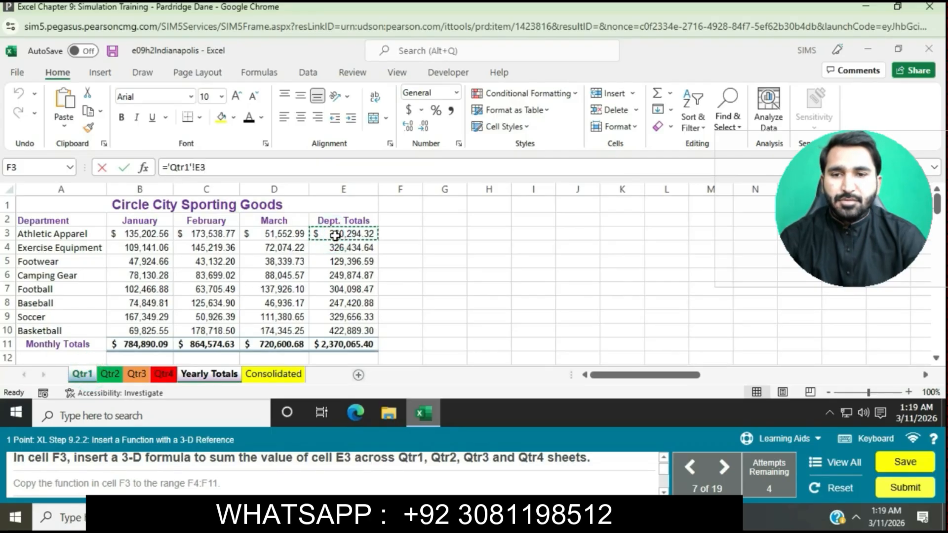
pyautogui.write('+')
pyautogui.click(110, 374)
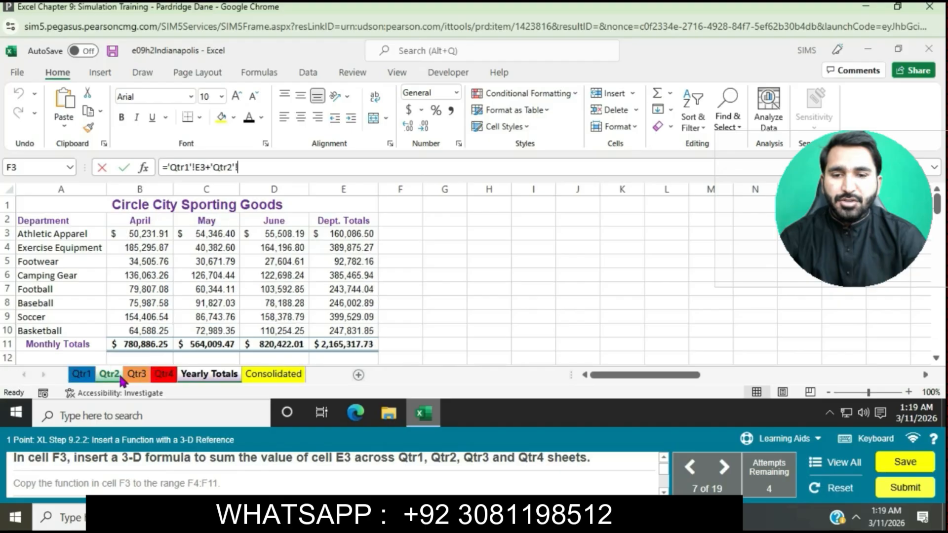
pyautogui.click(345, 235)
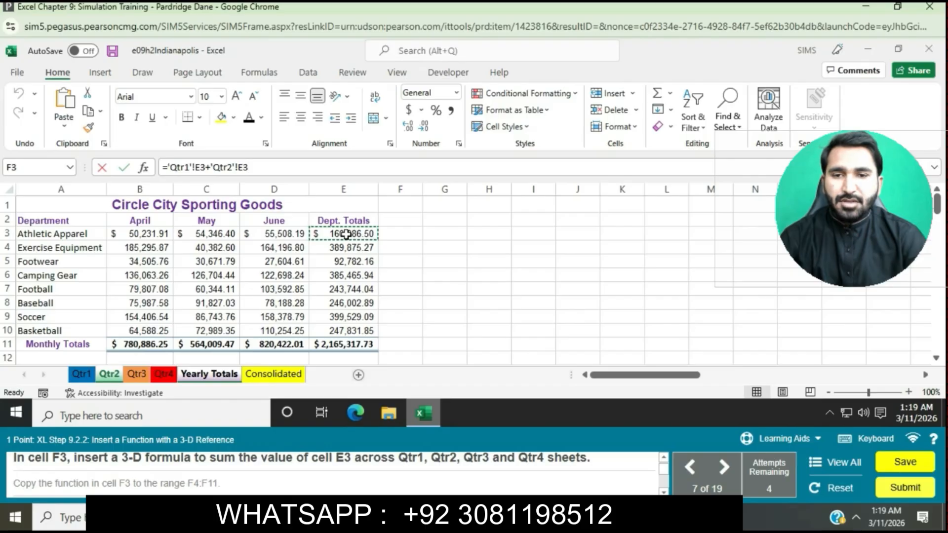
pyautogui.write('+')
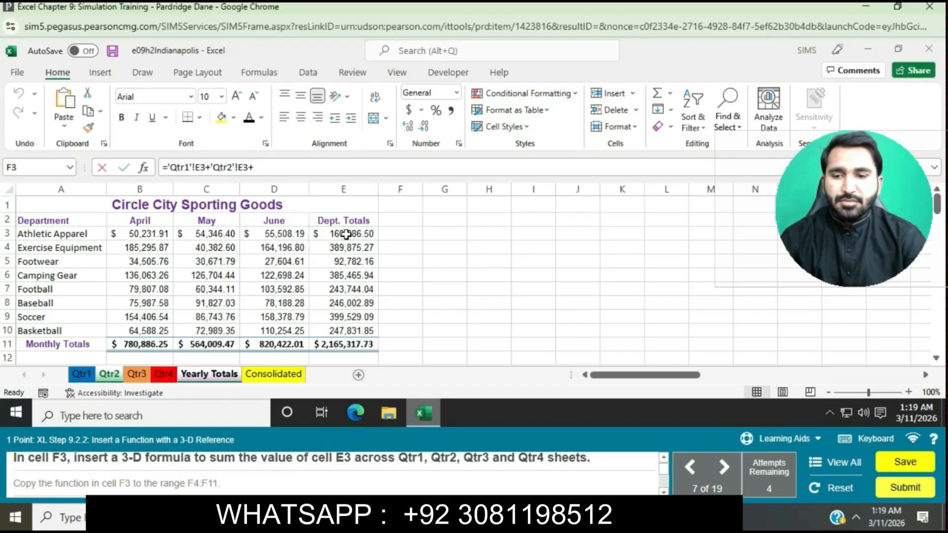
pyautogui.click(136, 377)
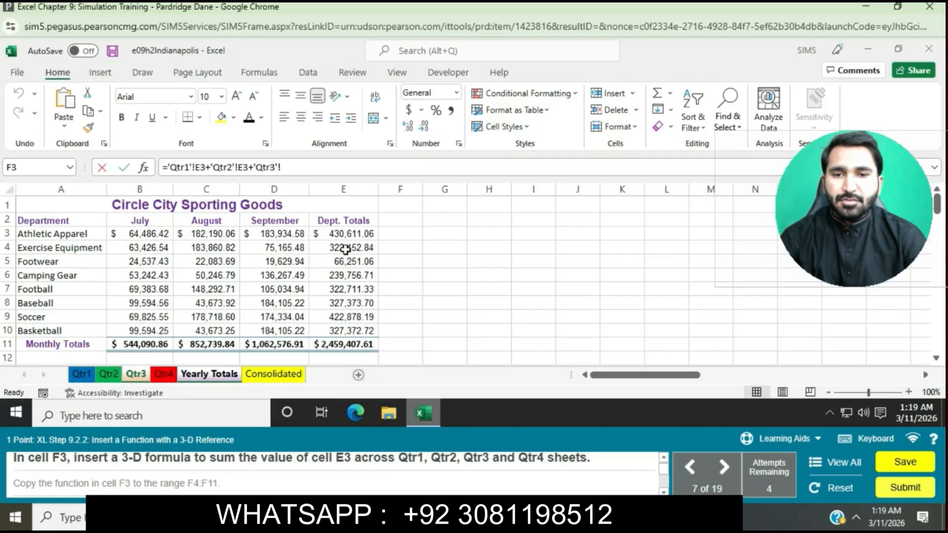
pyautogui.click(344, 234)
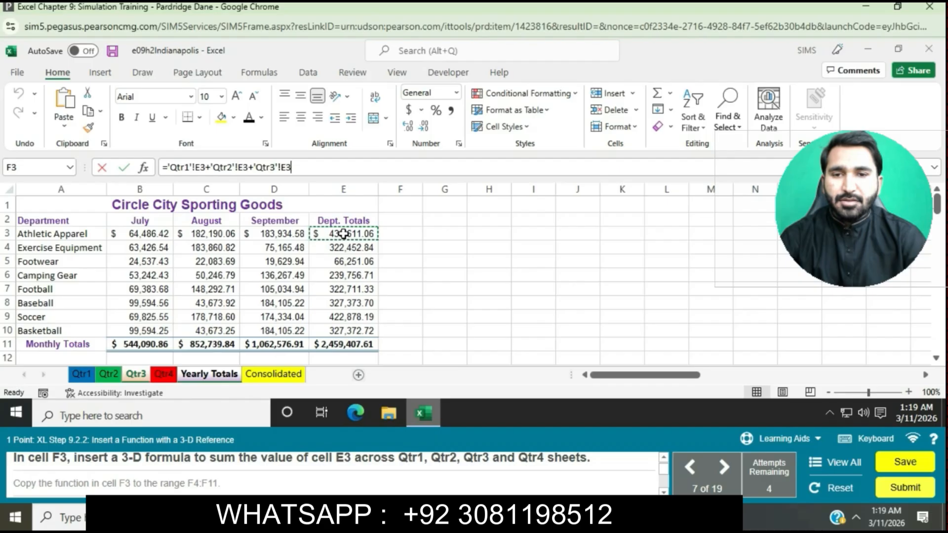
pyautogui.write('+')
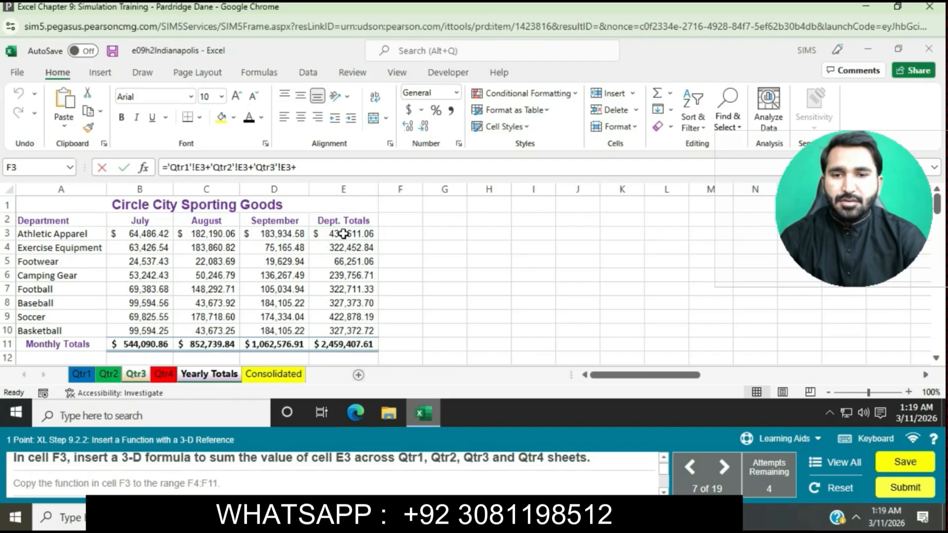
pyautogui.click(164, 375)
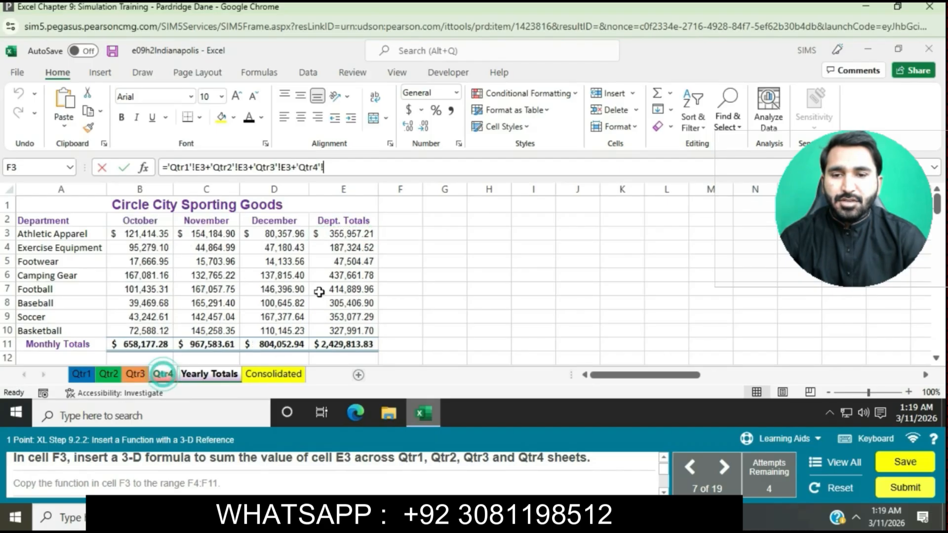
pyautogui.click(359, 236)
pyautogui.press('Return')
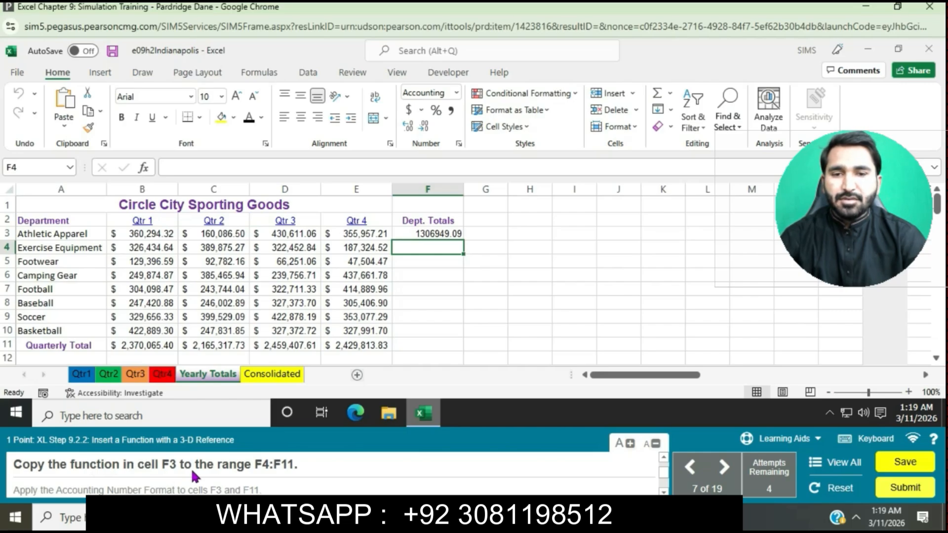
# Copy the formula in F3 to the range F4:F11 and apply the Accounting Number Format to cells F3 and F11.
pyautogui.click(422, 234)
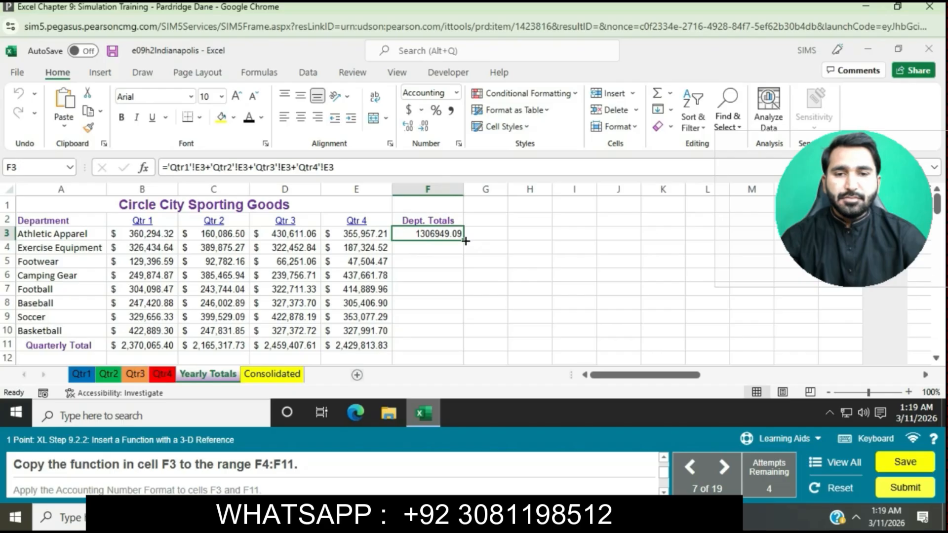
pyautogui.moveTo(466, 241); pyautogui.dragTo(446, 341)
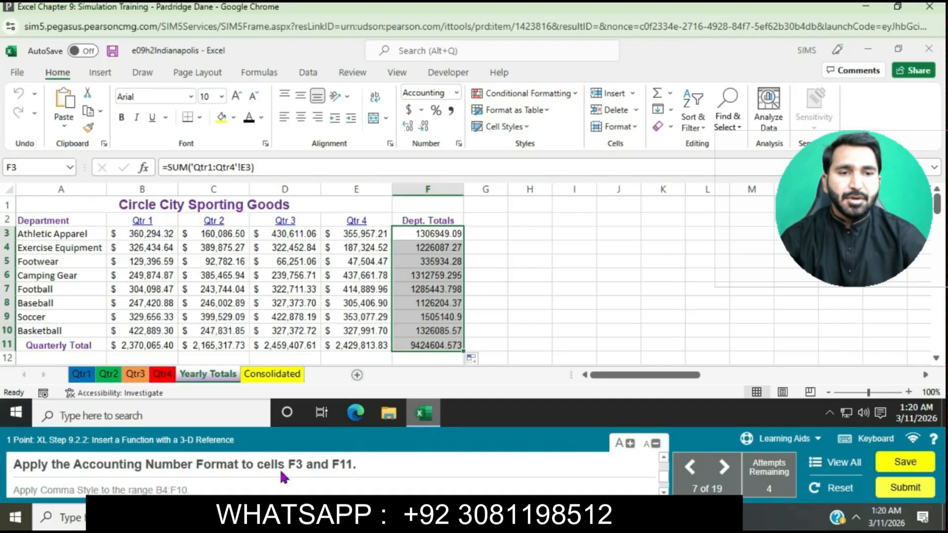
pyautogui.click(429, 233)
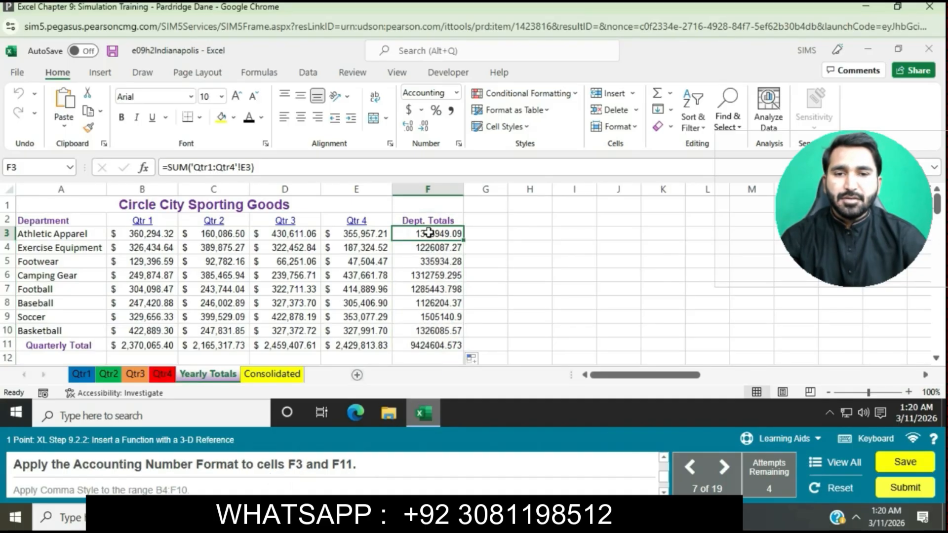
pyautogui.keyDown('ctrl'); pyautogui.click(437, 348); pyautogui.keyUp('ctrl')
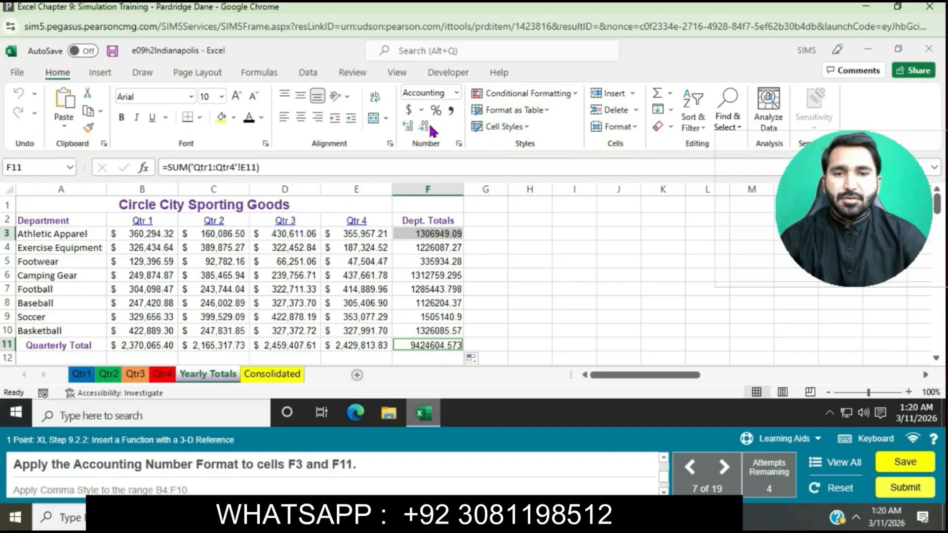
pyautogui.click(408, 109)
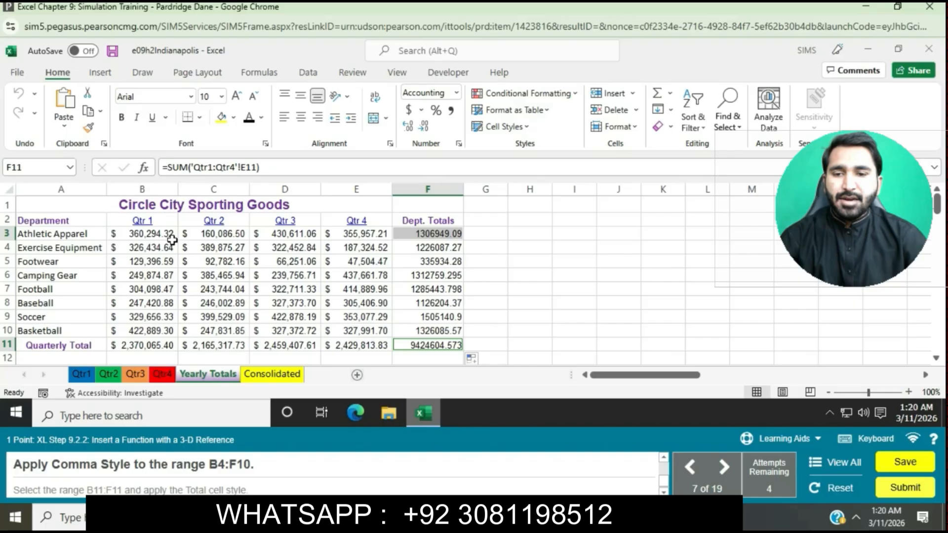
# Apply Comma Style to the range B4:F10 on the Yearly Totals sheet.
pyautogui.click(150, 248)
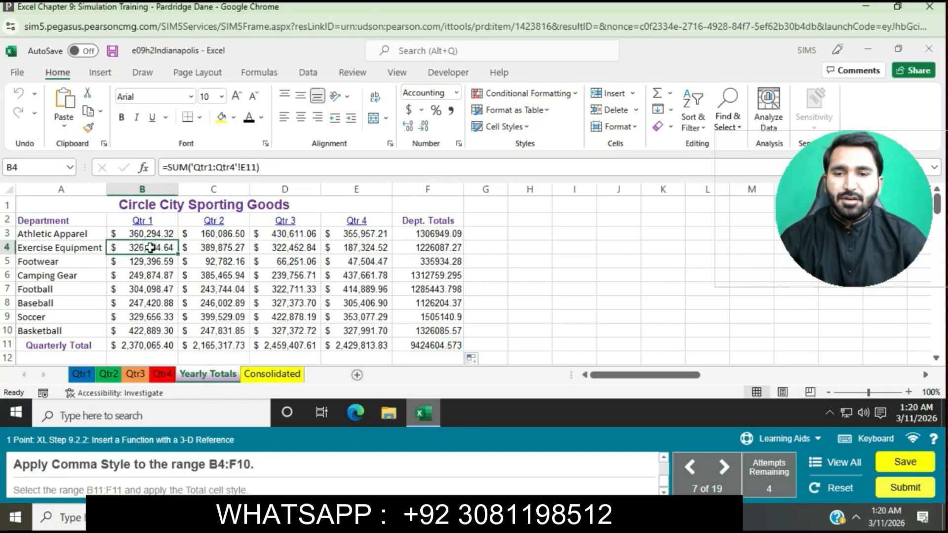
pyautogui.moveTo(150, 248); pyautogui.dragTo(426, 336)
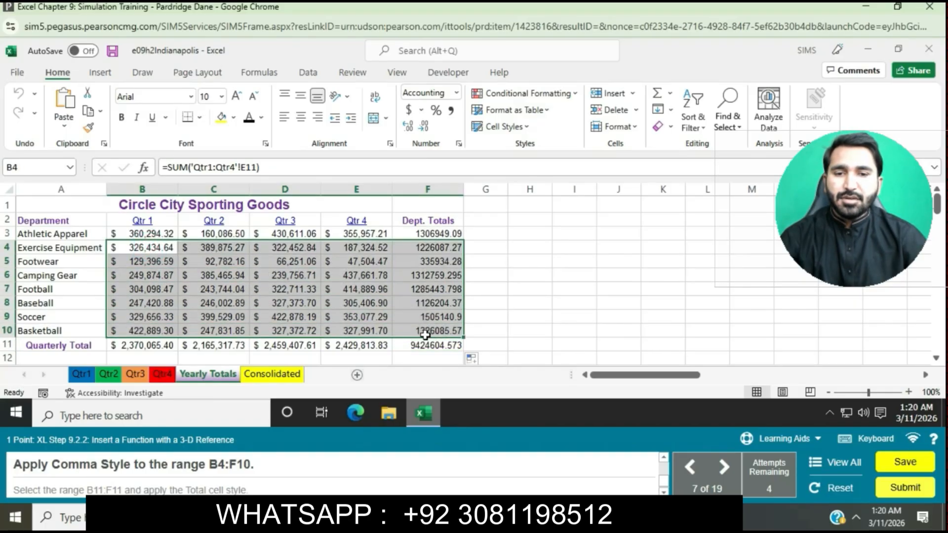
pyautogui.click(449, 112)
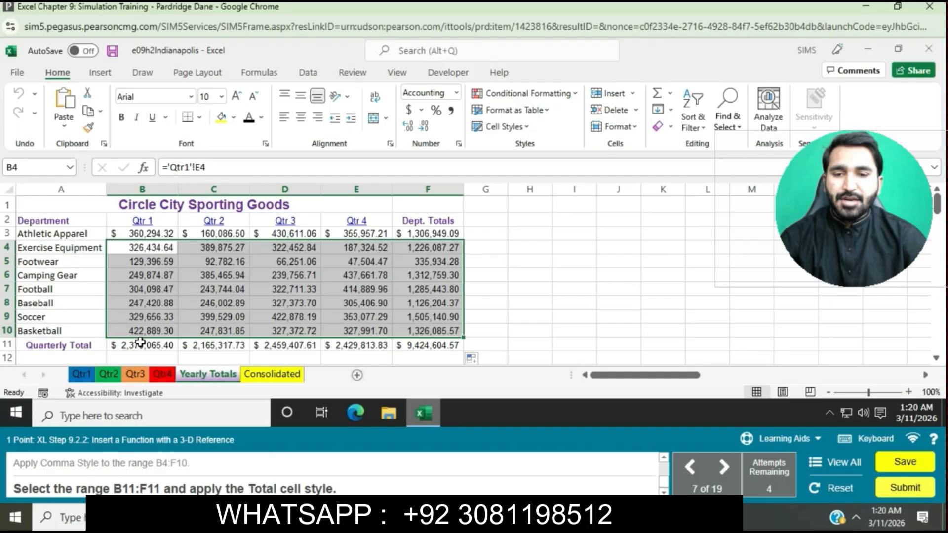
# Apply the Total cell style to the Quarterly Total range B11:F11.
pyautogui.moveTo(141, 341); pyautogui.dragTo(413, 345)
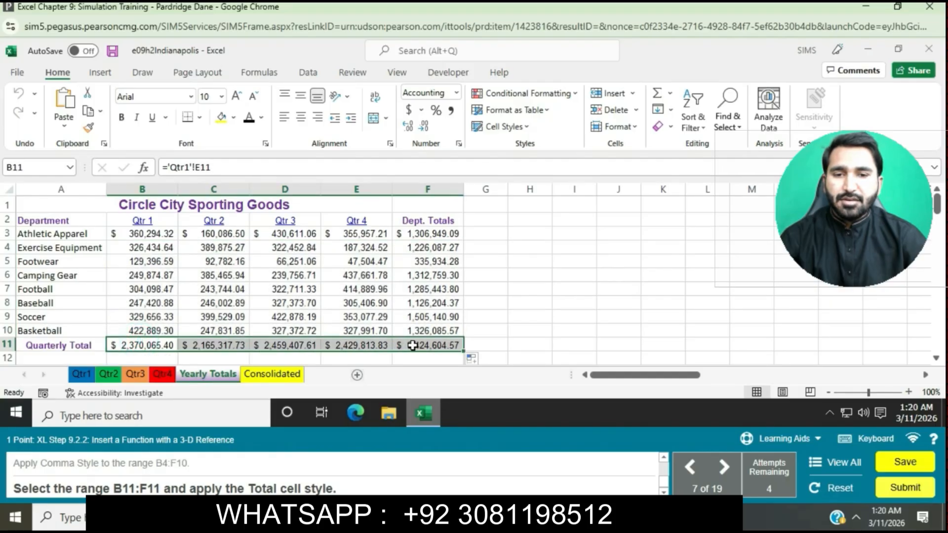
pyautogui.click(526, 128)
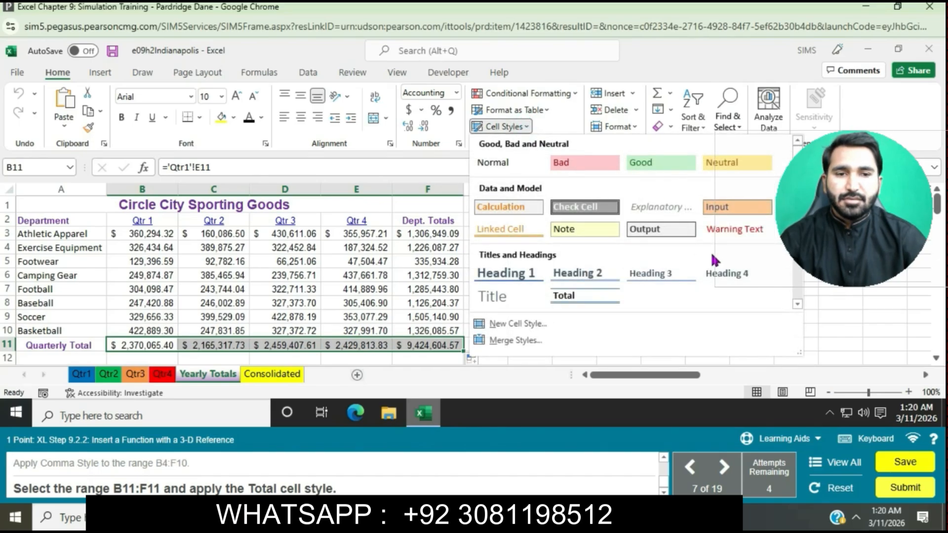
pyautogui.click(557, 299)
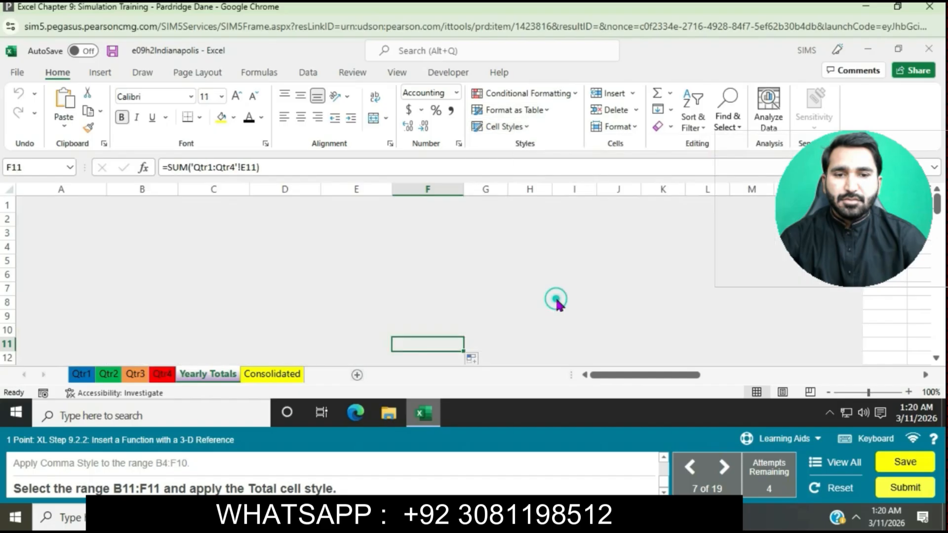